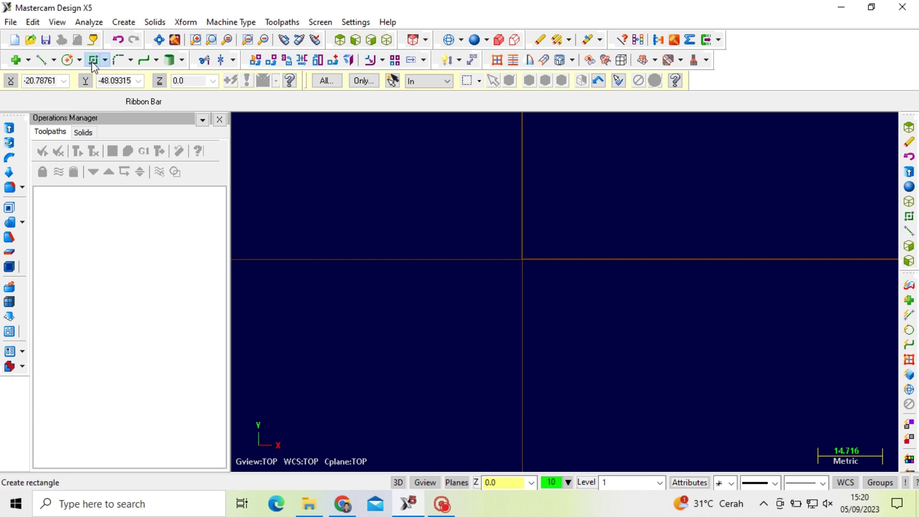
Draw a 50 by 50 mm rectangle centred on the origin in the top plane
click(92, 60)
click(525, 259)
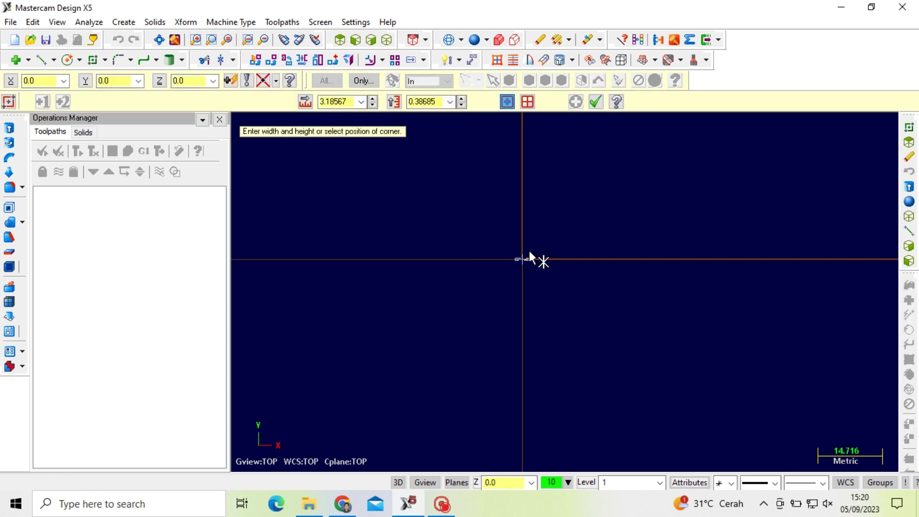
click(622, 172)
click(343, 102)
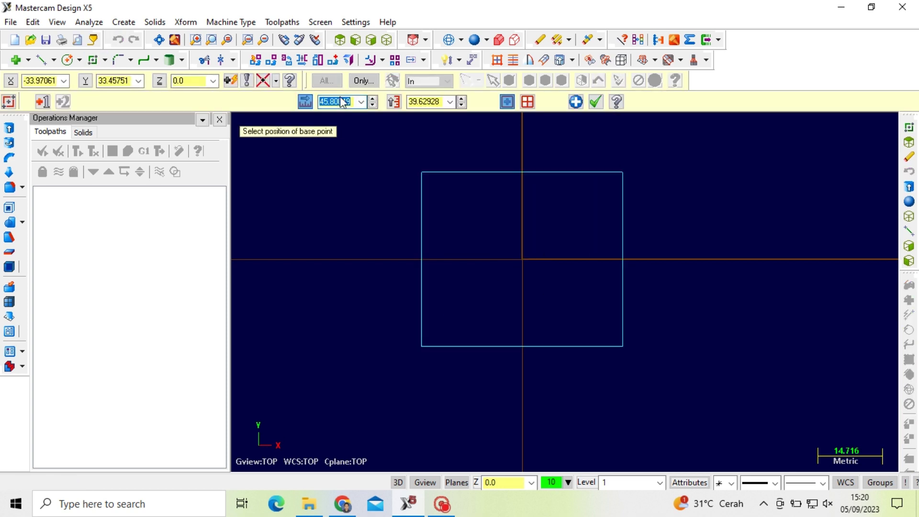
text(50)
click(437, 102)
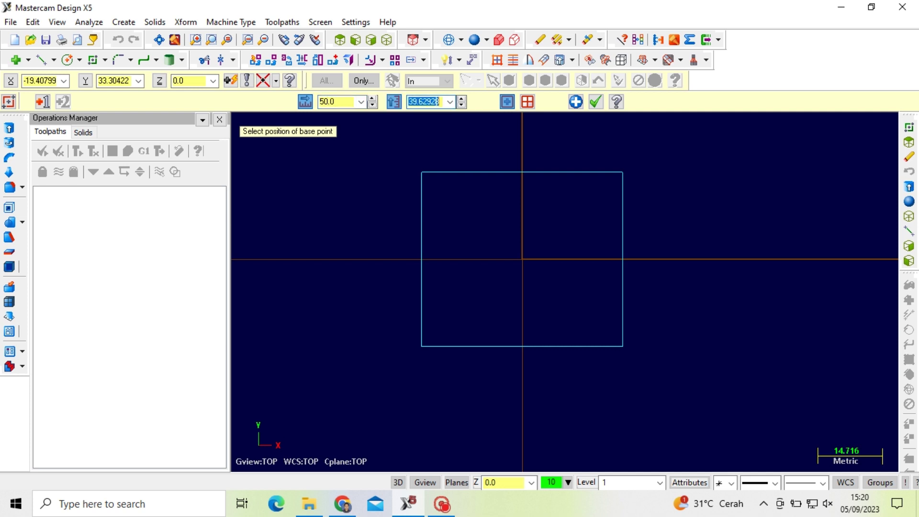
text(50)
key(Return)
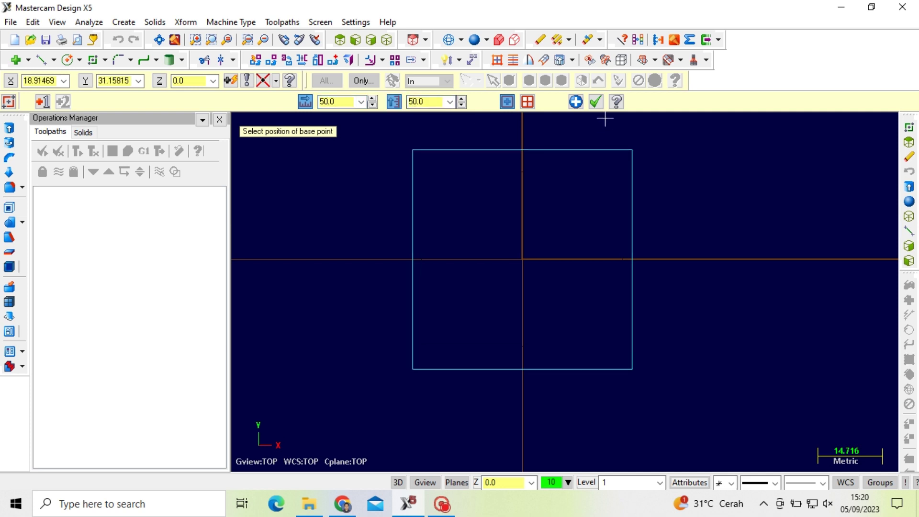
click(596, 102)
Extrude the square chain downward as a new solid body to form a thin base plate
click(388, 40)
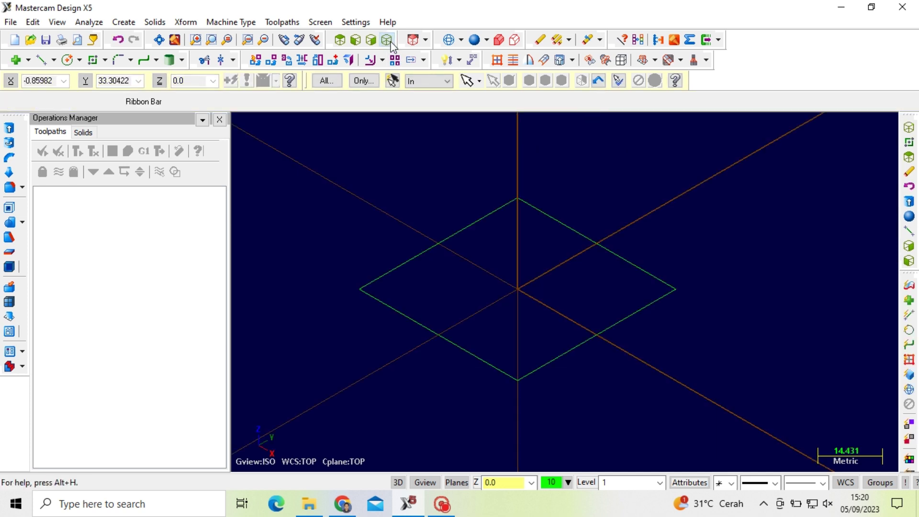
click(155, 22)
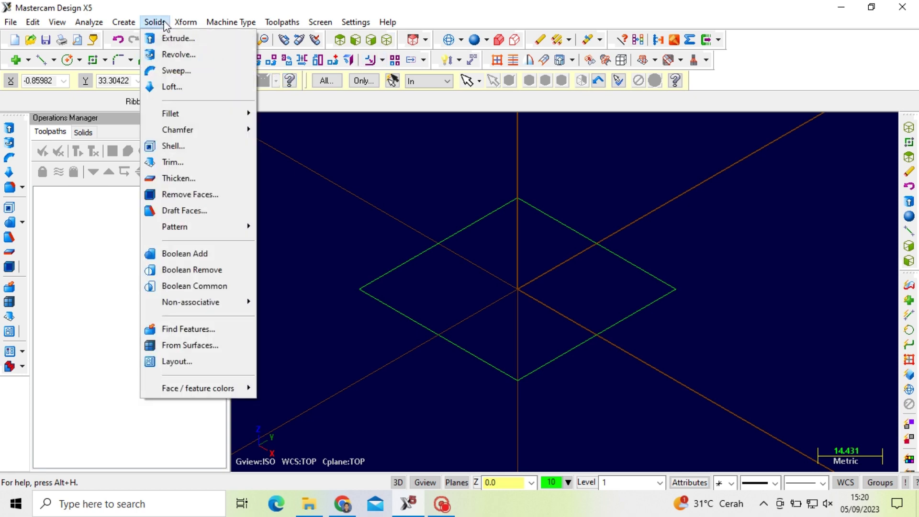
click(172, 36)
click(418, 254)
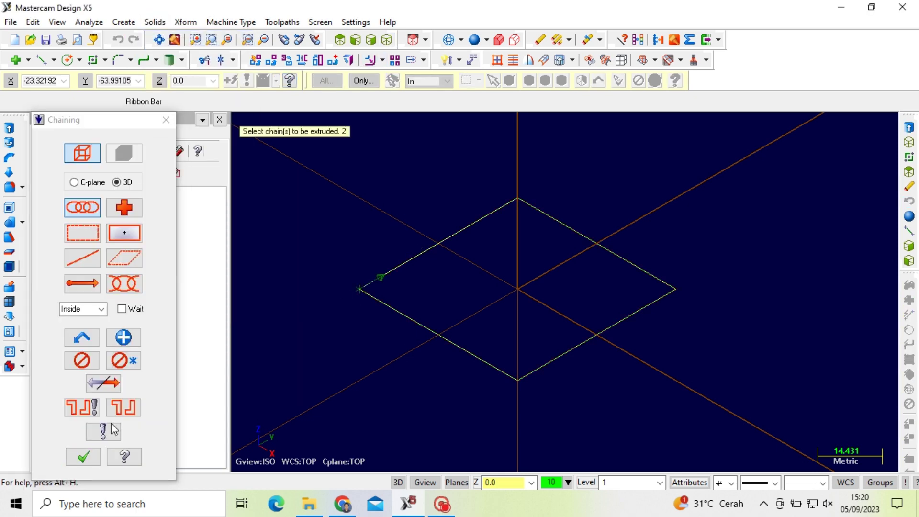
click(79, 453)
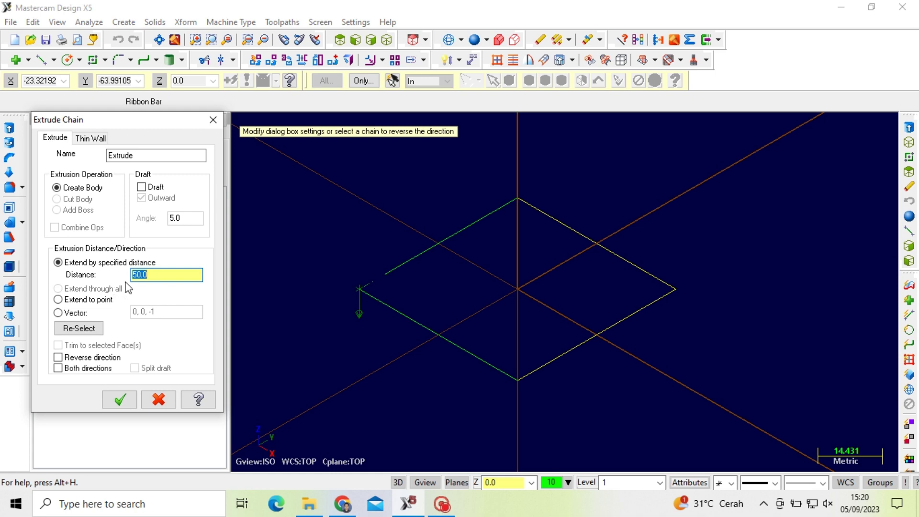
click(132, 397)
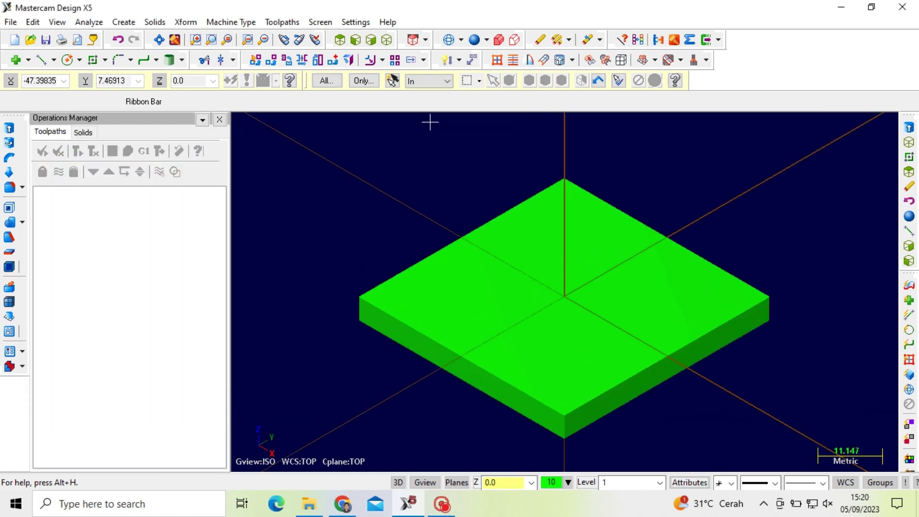
In wireframe front view, draw a corner-anchored rectangle 20 mm wide and 25 mm high from the origin, up and toward positive X
click(449, 40)
click(355, 40)
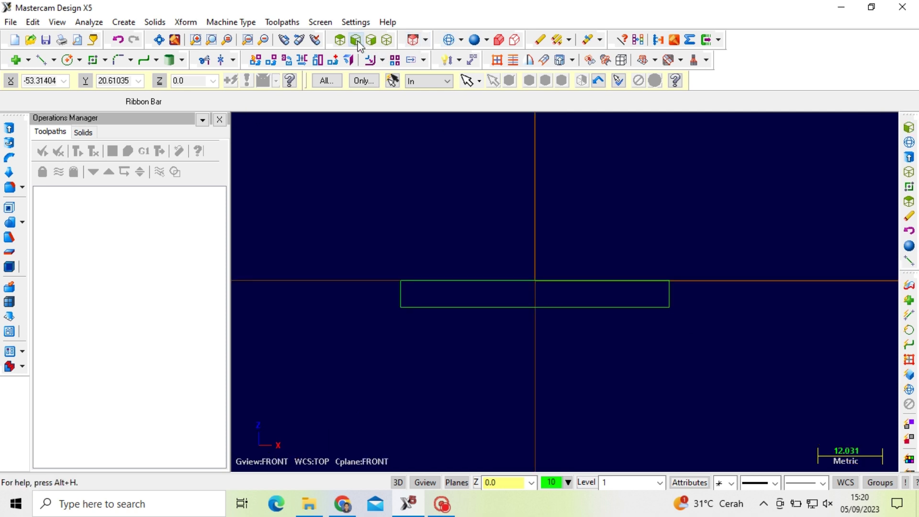
click(99, 64)
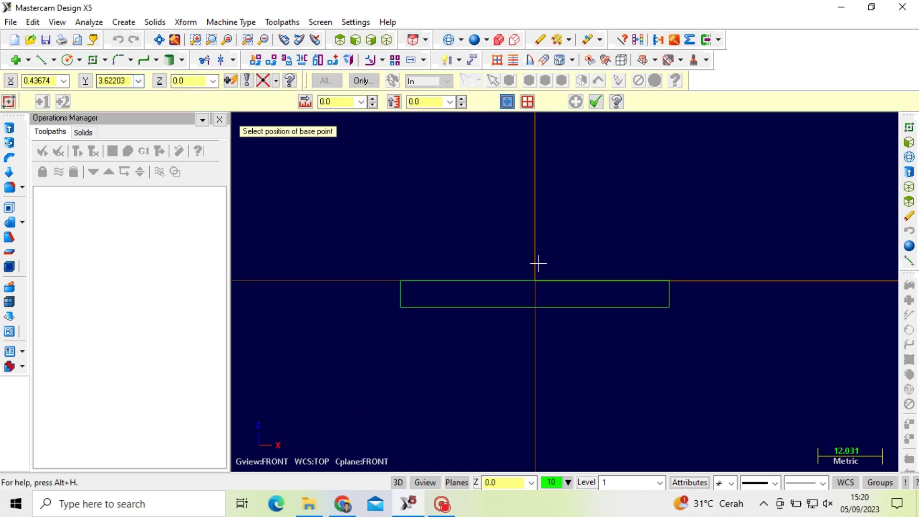
click(535, 280)
click(507, 102)
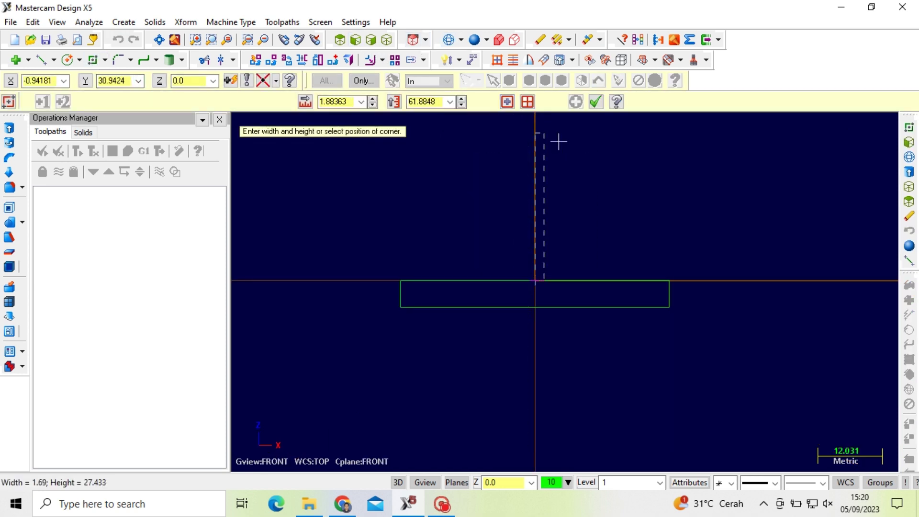
click(644, 137)
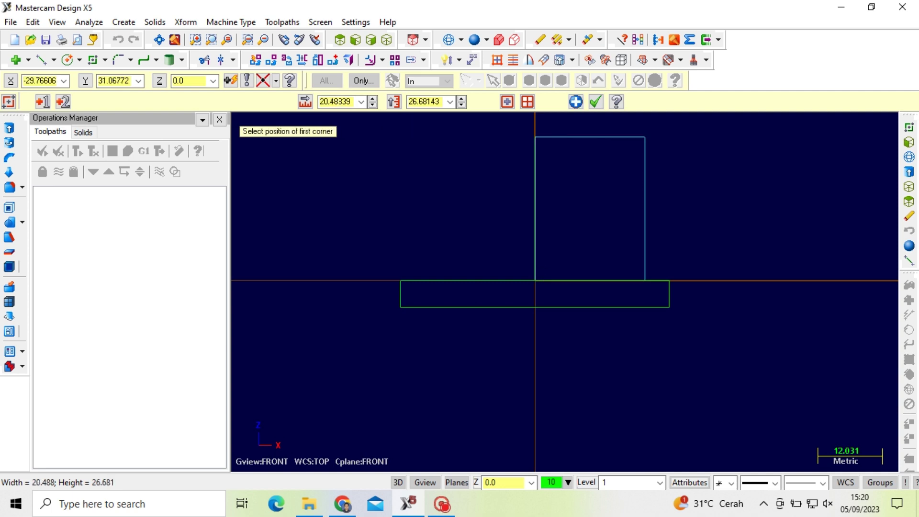
click(340, 101)
click(431, 101)
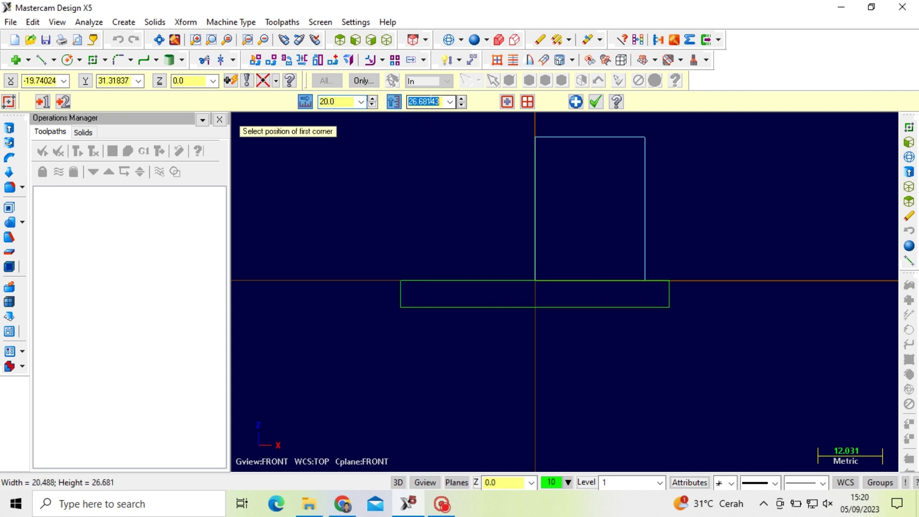
text(25)
key(Return)
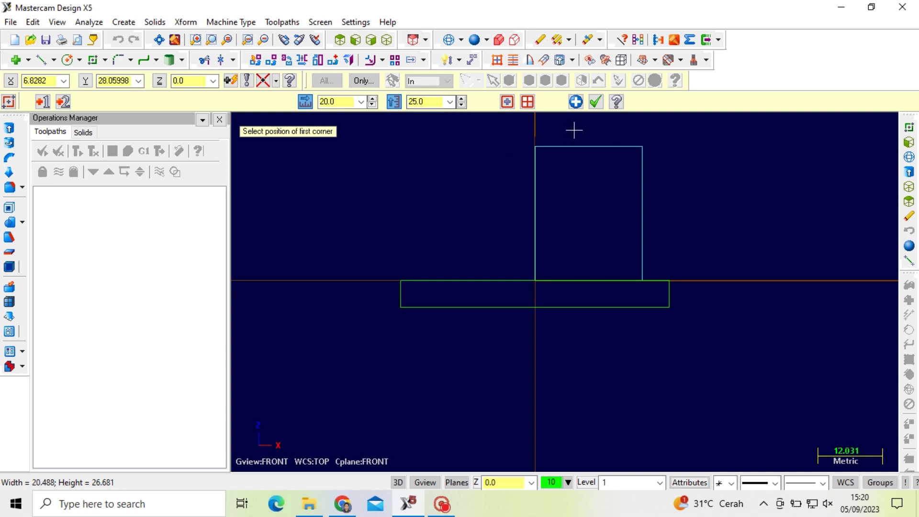
click(598, 104)
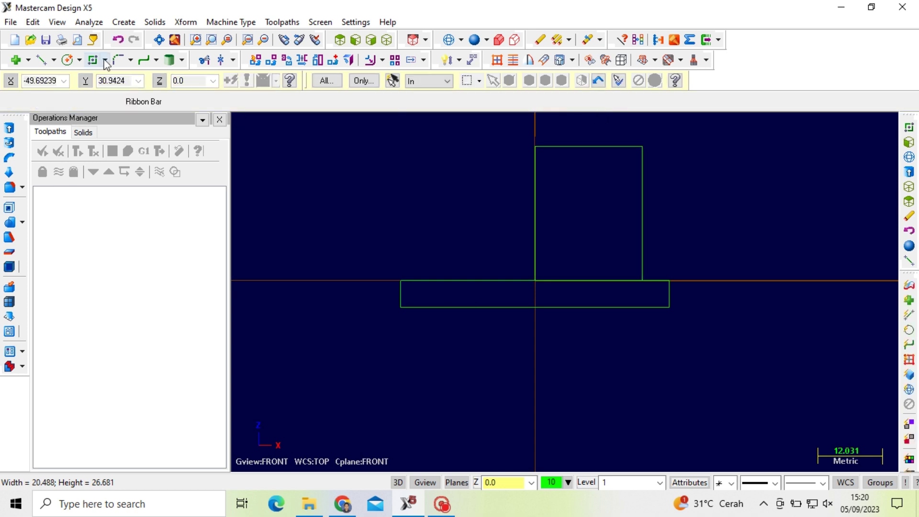
Draw a second rectangle from the origin toward negative X, with width -20 and height 25 mm
click(535, 281)
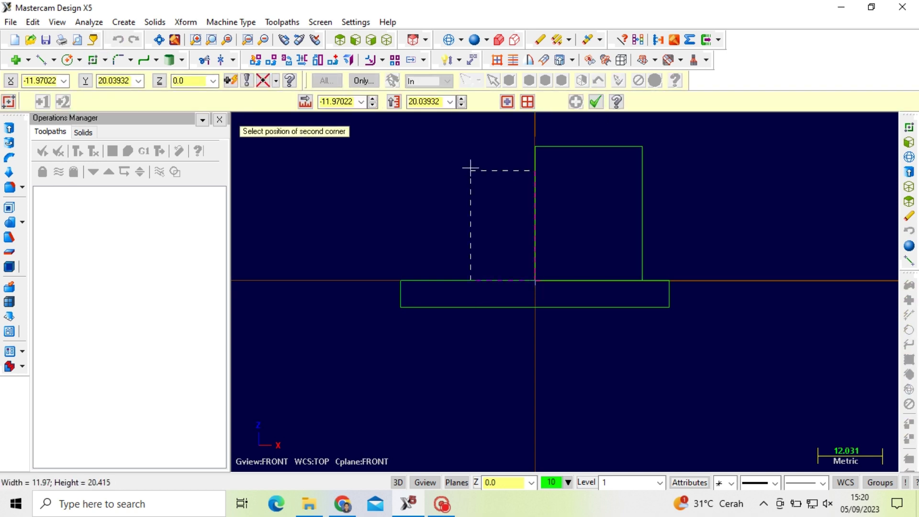
click(426, 147)
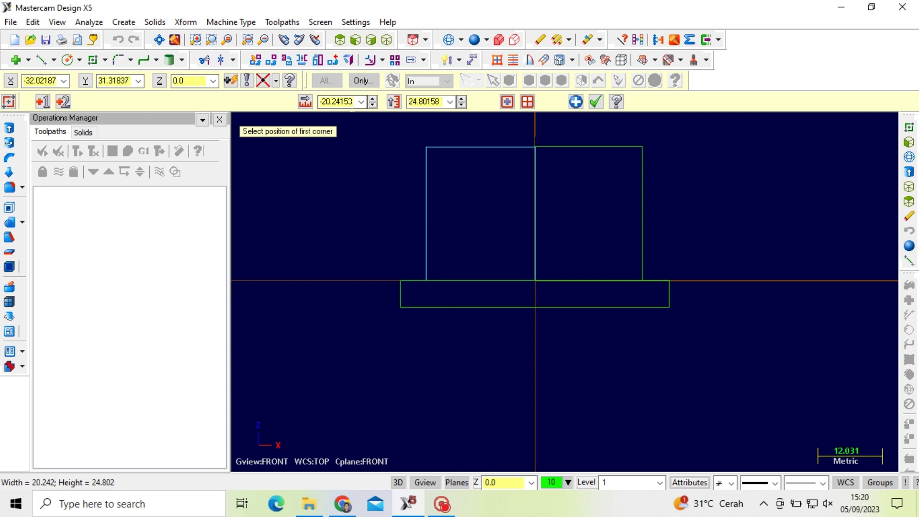
click(352, 105)
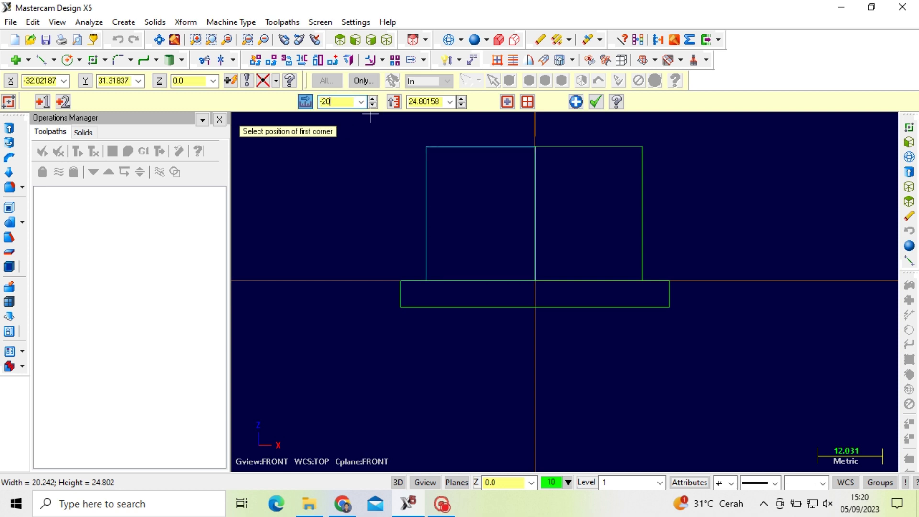
key(Tab)
text(25)
key(Return)
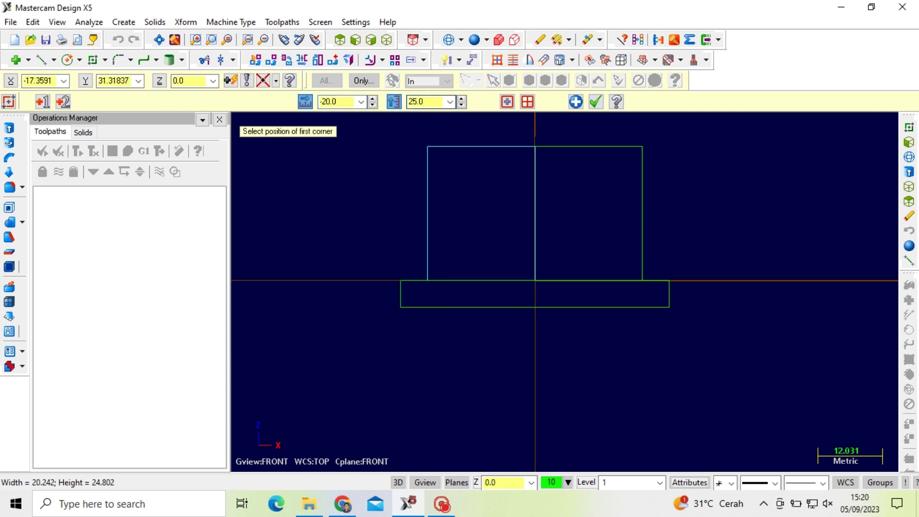
click(595, 101)
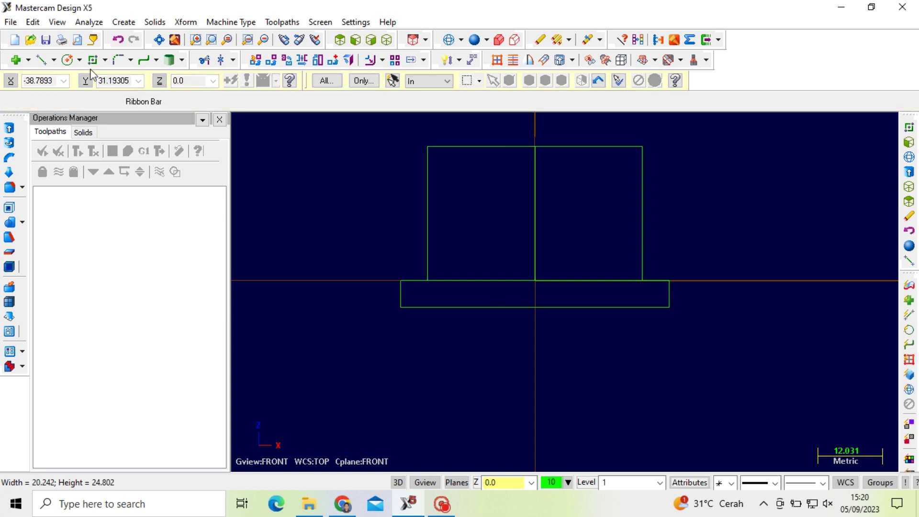
Draw a diagonal line from the top of the rectangles' shared edge to the lower outer corner of the positive-X rectangle
click(41, 60)
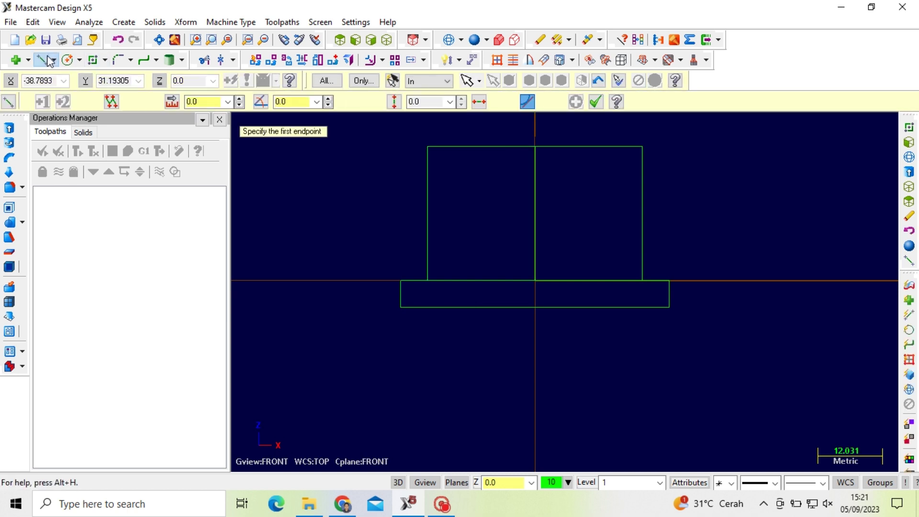
click(535, 147)
click(643, 280)
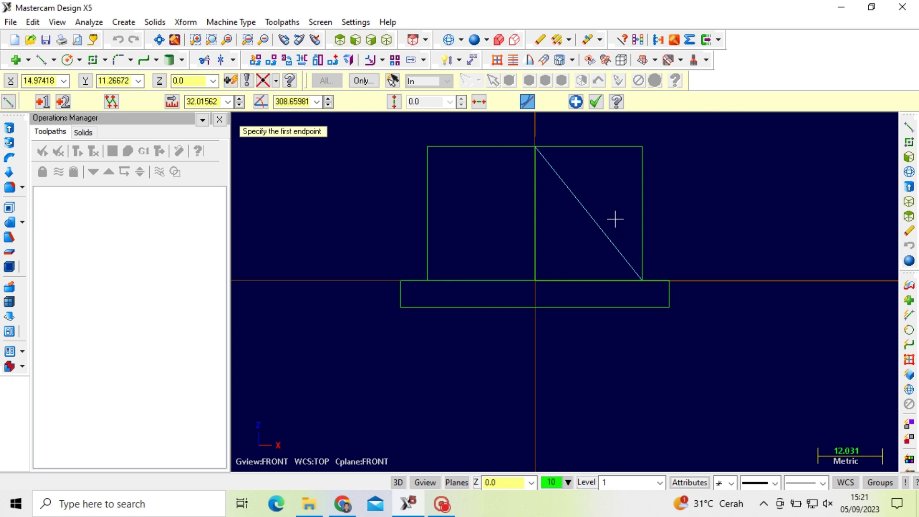
key(Escape)
Delete the positive-X rectangle's top and outer vertical edges and the shared vertical lines, leaving a single sloped profile
key(Delete)
click(642, 178)
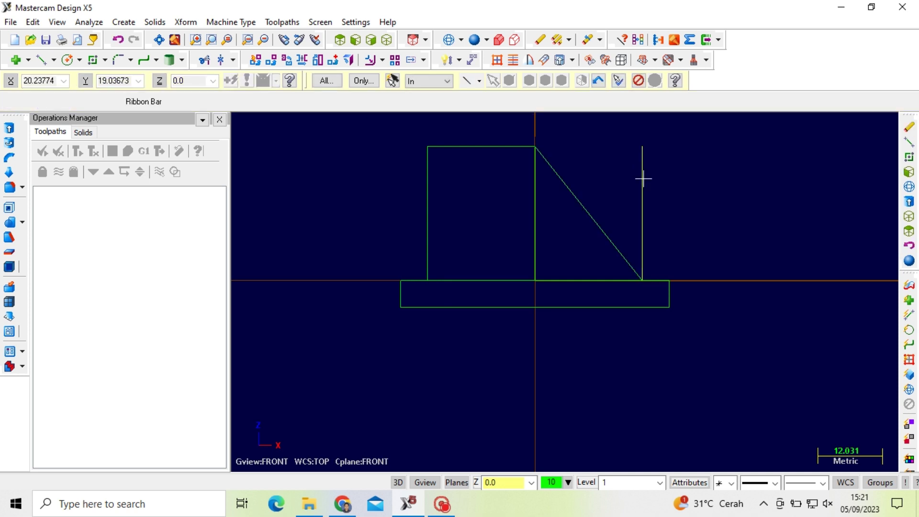
key(Delete)
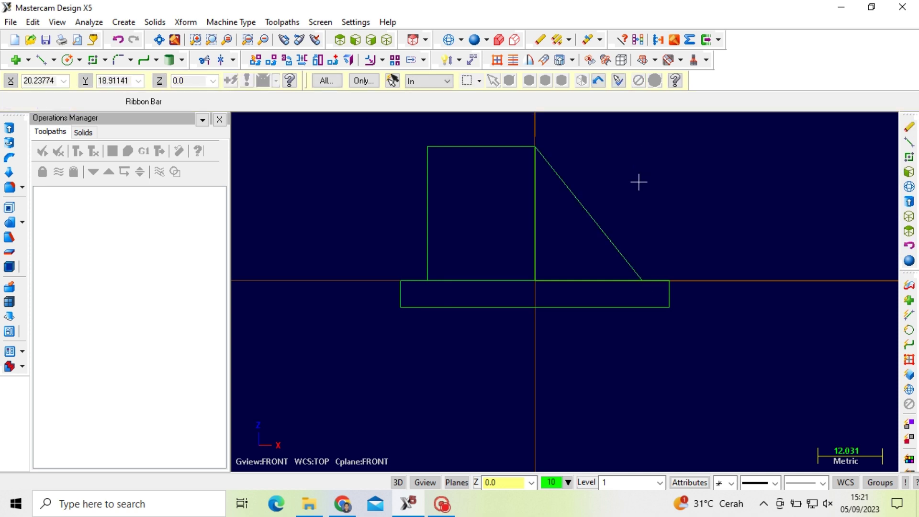
click(543, 218)
key(Delete)
scroll(580, 244, up, 1)
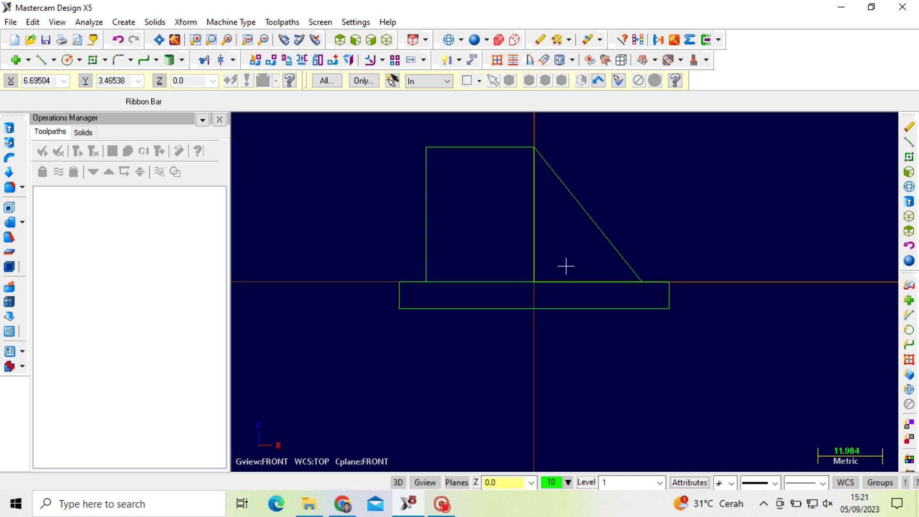
scroll(567, 264, down, 1)
click(537, 232)
key(Delete)
scroll(553, 242, up, 1)
scroll(553, 243, down, 1)
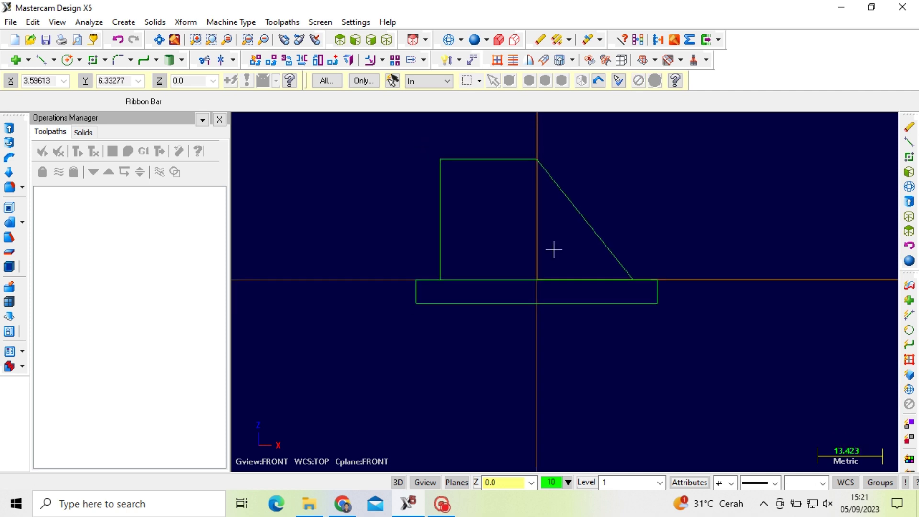
In isometric view, extrude the sloped profile chain 50 mm along positive Y as a new body
click(386, 42)
scroll(453, 246, down, 1)
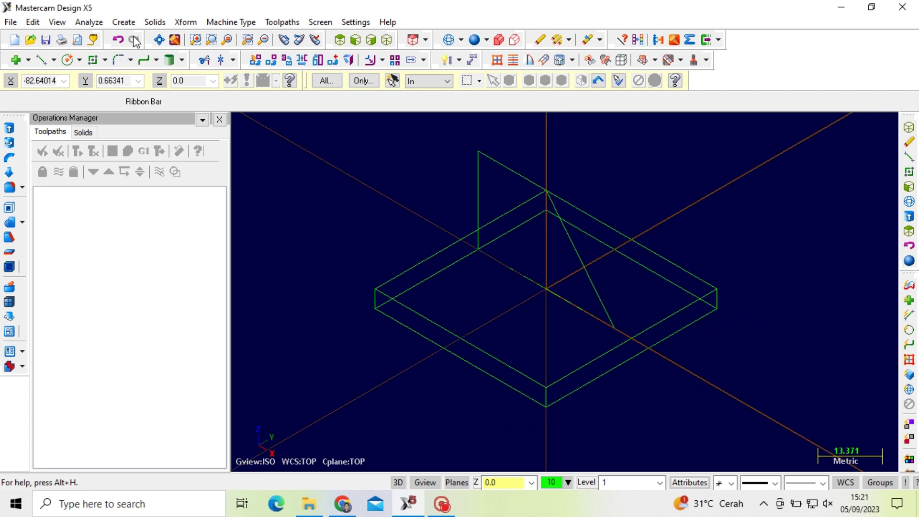
click(154, 22)
click(174, 38)
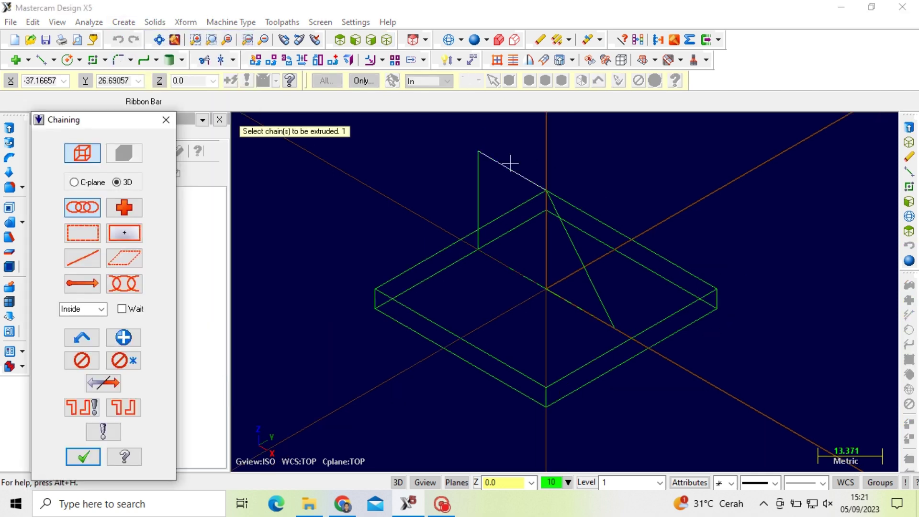
click(510, 163)
click(89, 456)
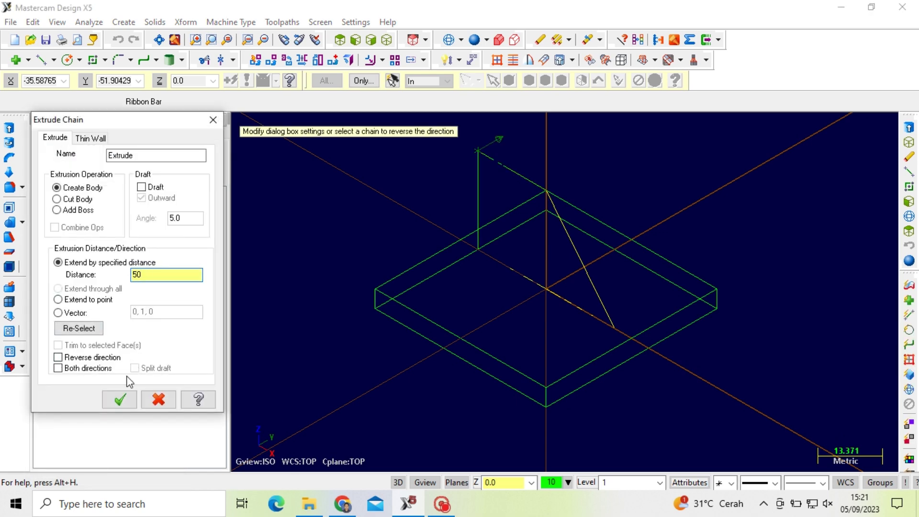
click(120, 398)
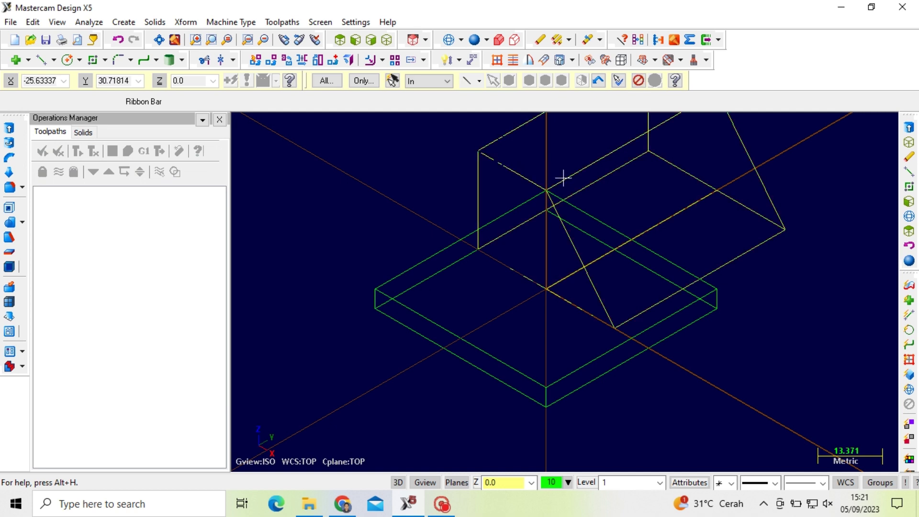
Translate the sloped block in Move mode by -25 mm along Y, including its defining wireframe entities
click(270, 59)
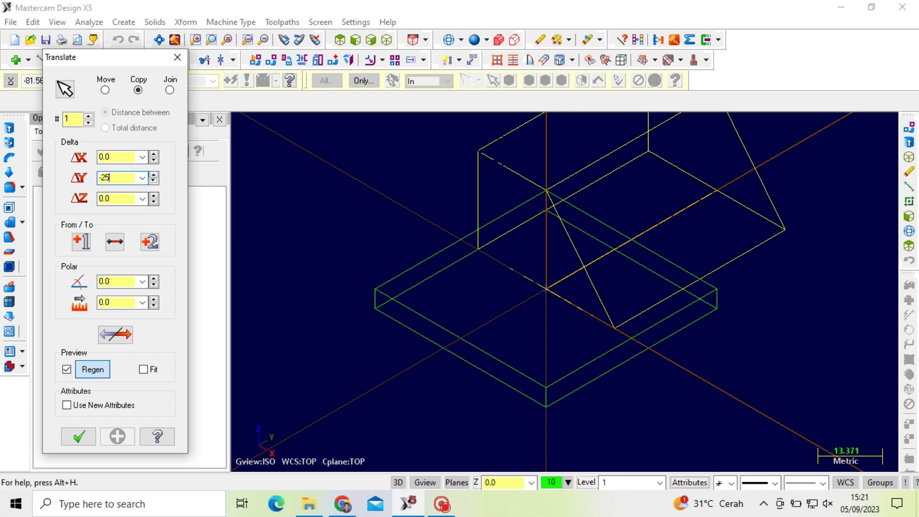
key(Return)
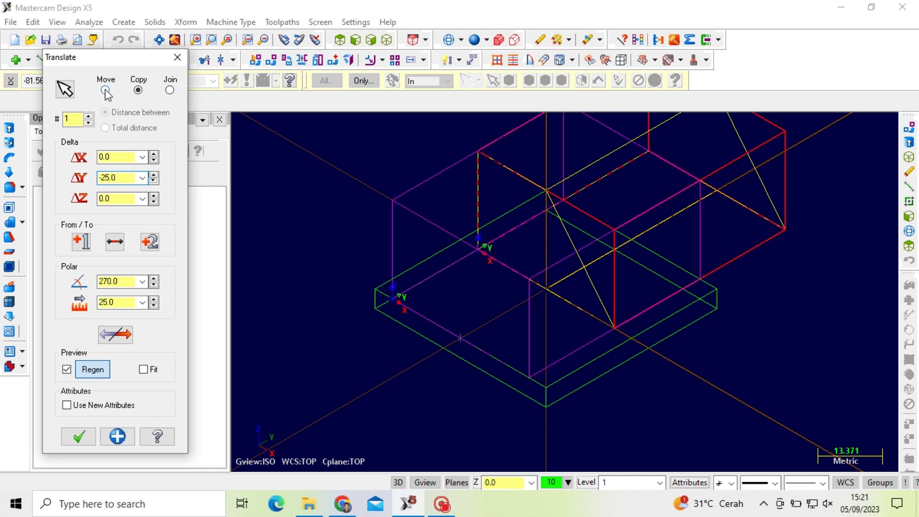
click(105, 91)
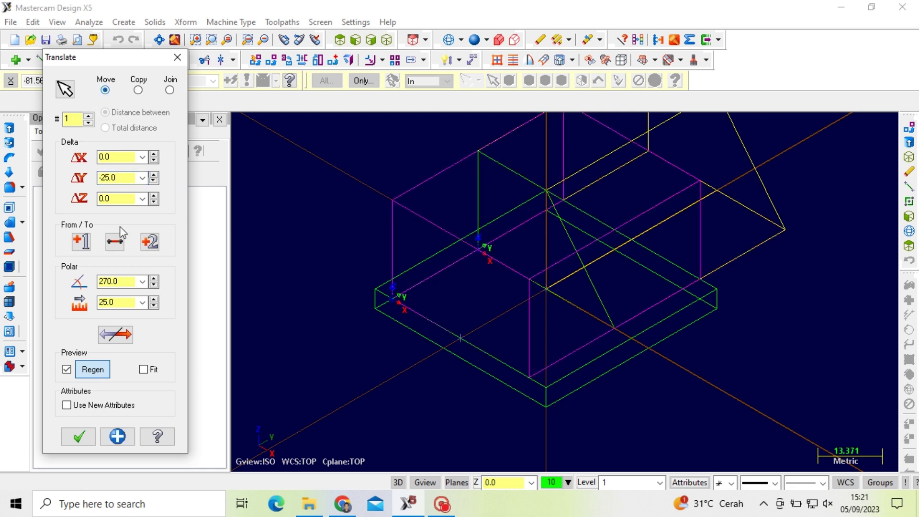
click(80, 436)
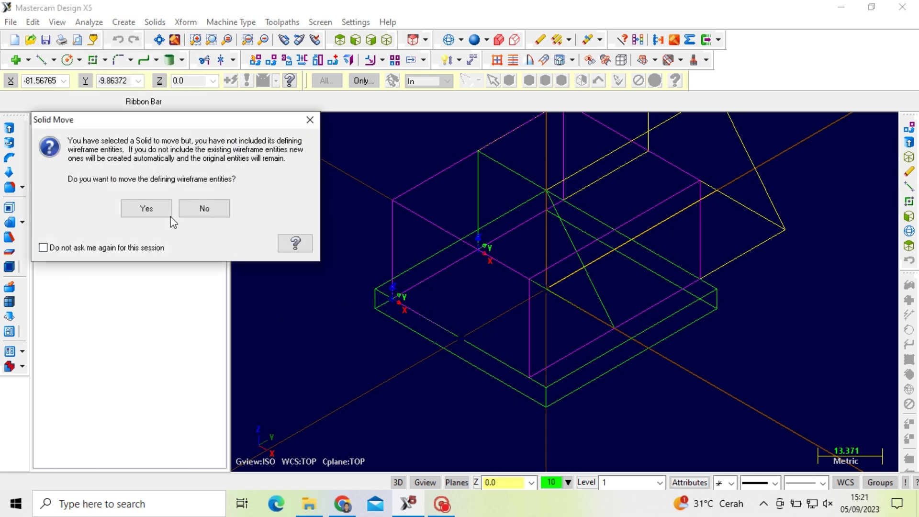
click(170, 215)
scroll(318, 313, down, 3)
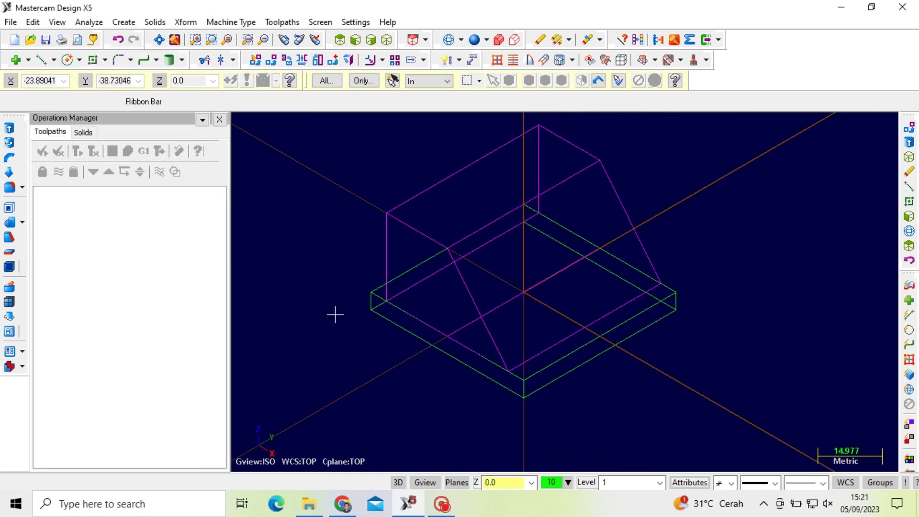
middle_drag(396, 189, 303, 207)
middle_drag(420, 232, 443, 266)
In top view, draw a 5 mm horizontal line from the midpoint of the block's upper negative-X edge toward the origin
click(387, 41)
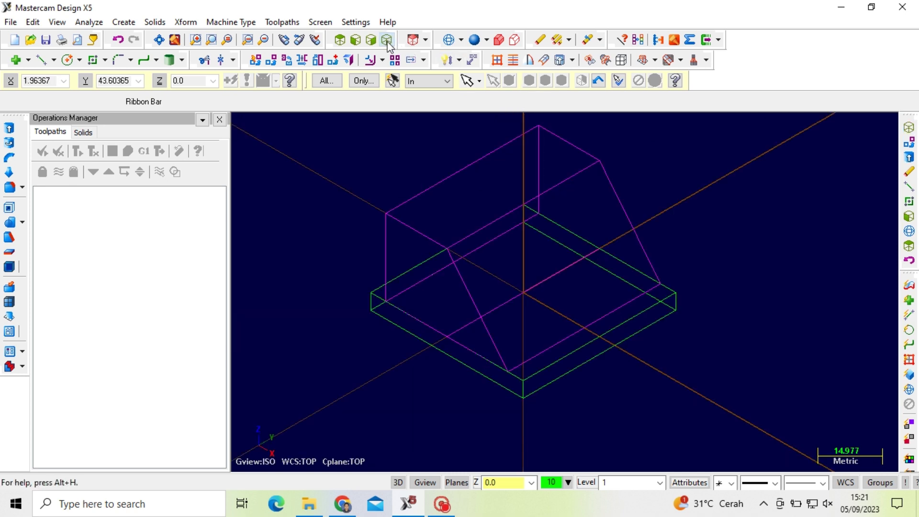
click(340, 41)
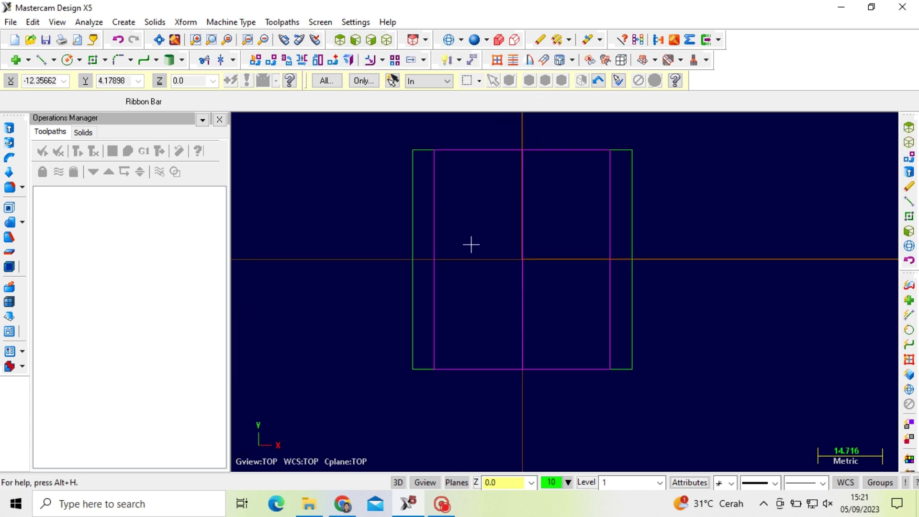
scroll(469, 244, up, 3)
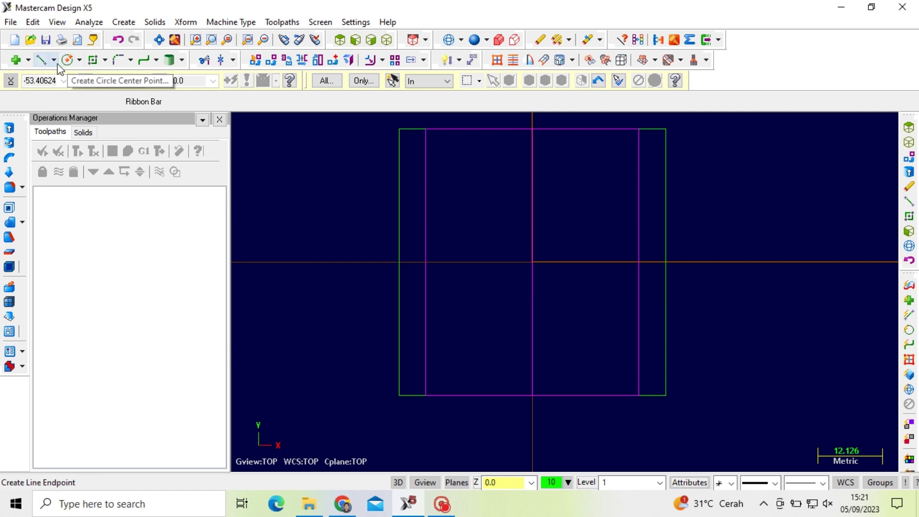
click(41, 60)
click(425, 262)
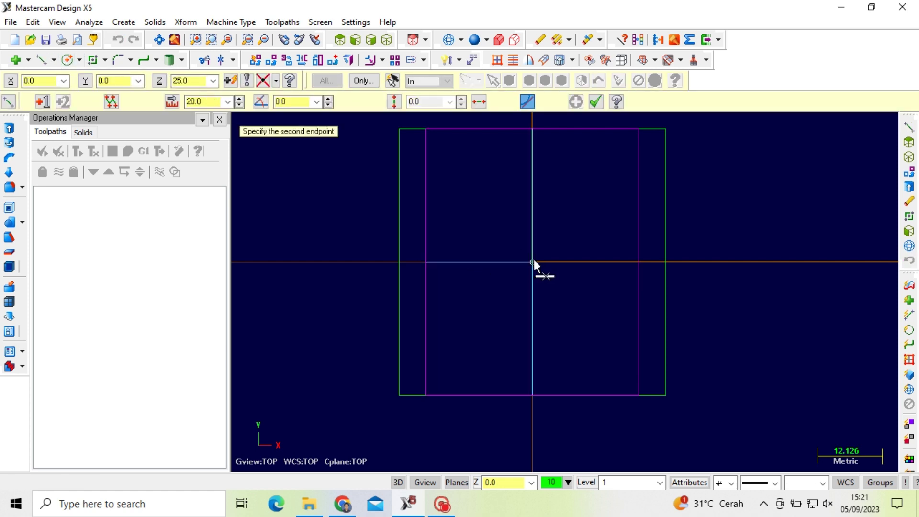
click(459, 264)
double_click(212, 101)
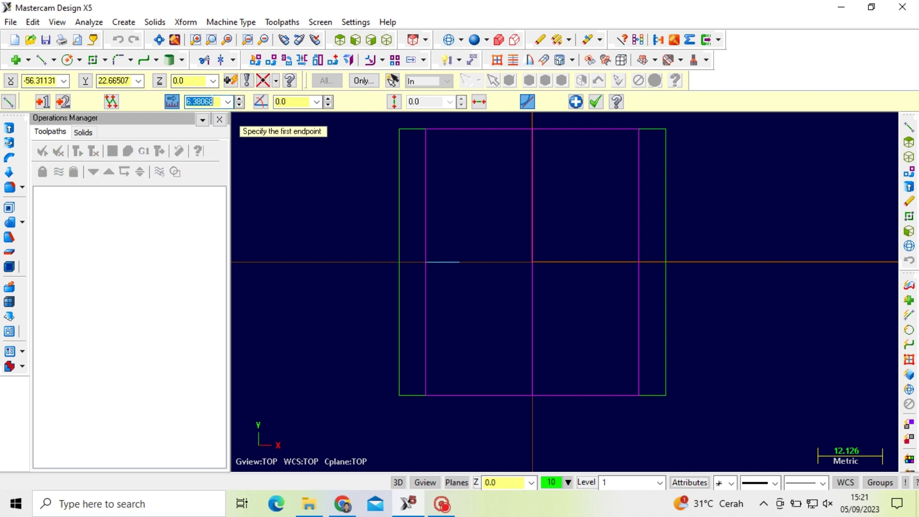
key(Return)
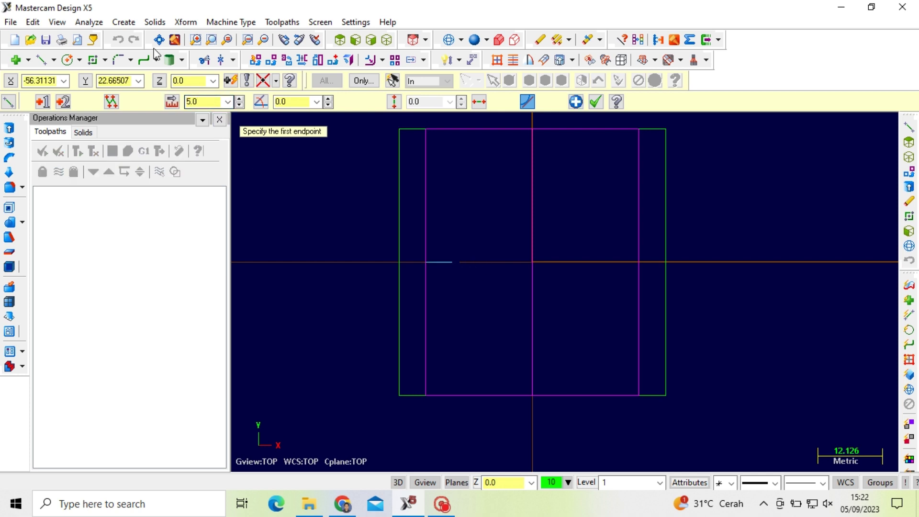
Draw a rectangle 10 mm wide and 30 mm high centred on the line's inner endpoint, and delete the helper line
click(93, 60)
click(452, 262)
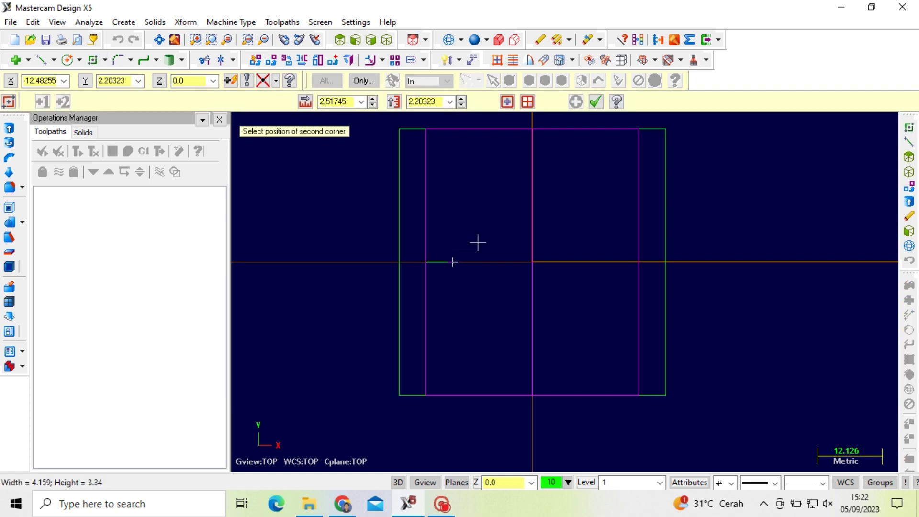
click(507, 102)
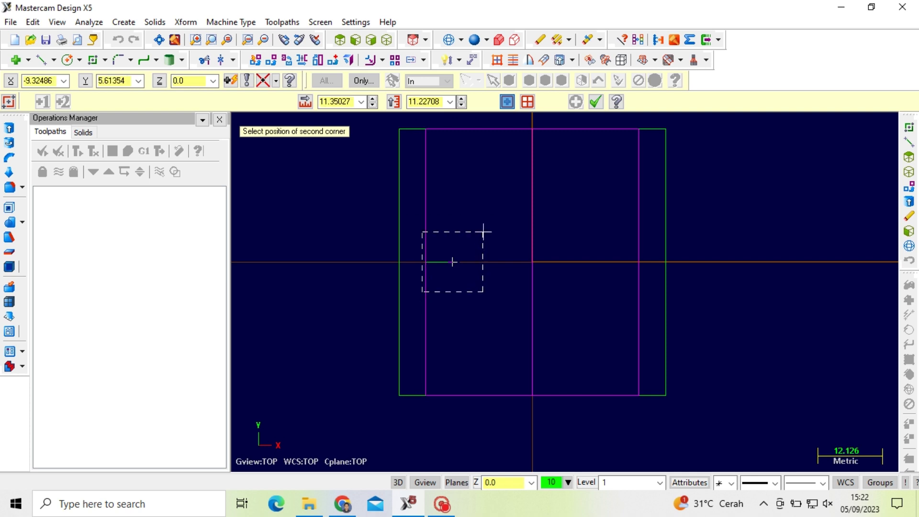
click(479, 197)
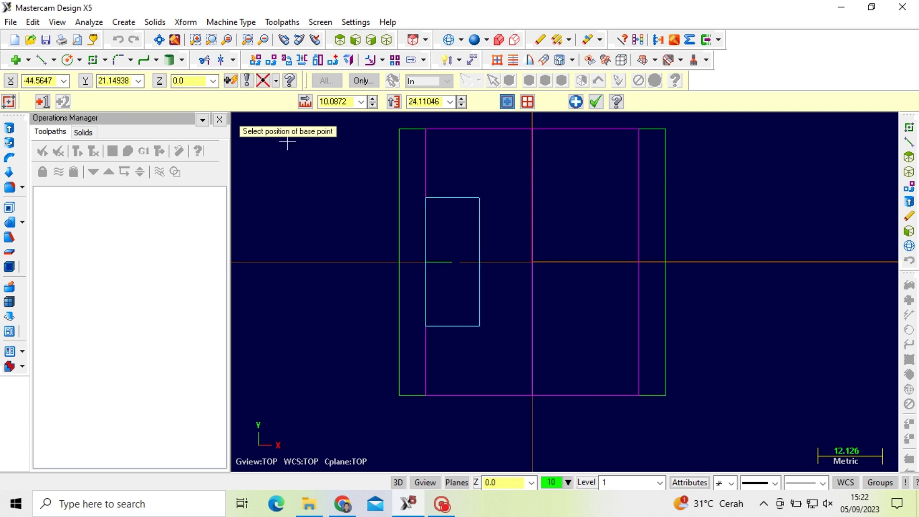
click(345, 102)
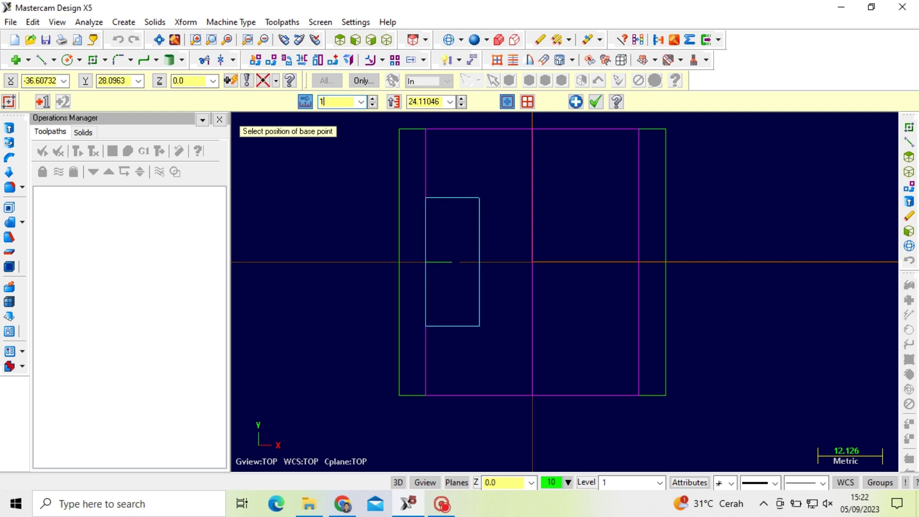
key(Tab)
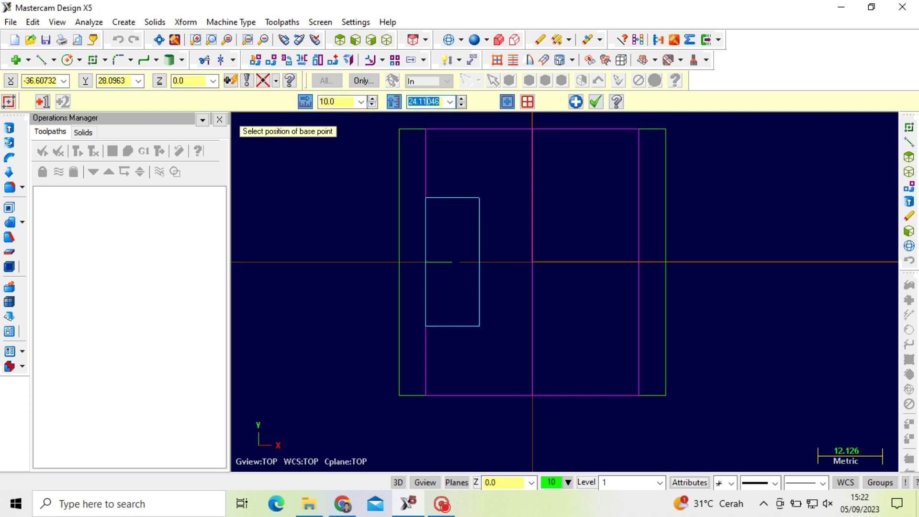
key(Return)
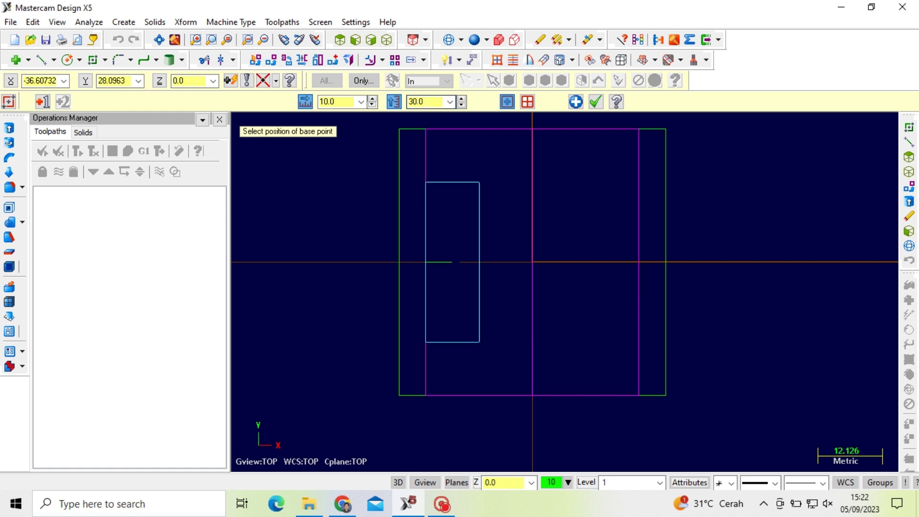
click(598, 104)
click(387, 40)
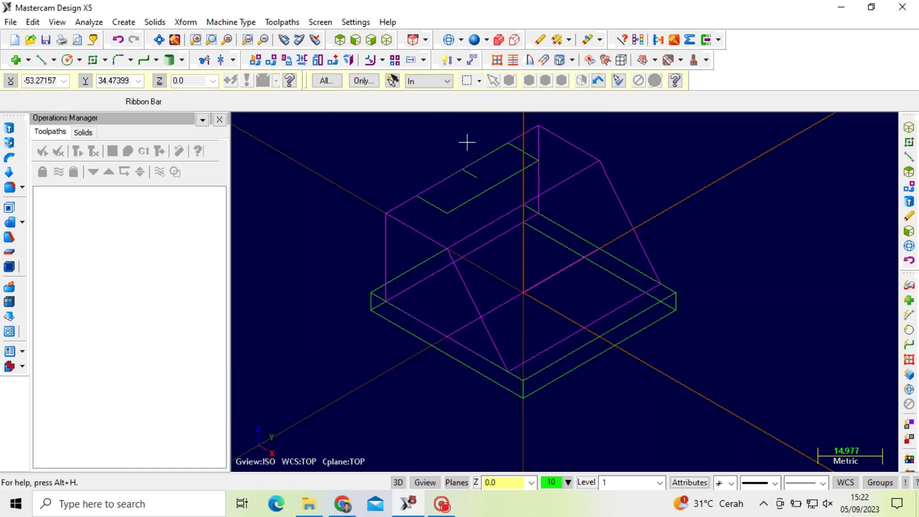
key(Escape)
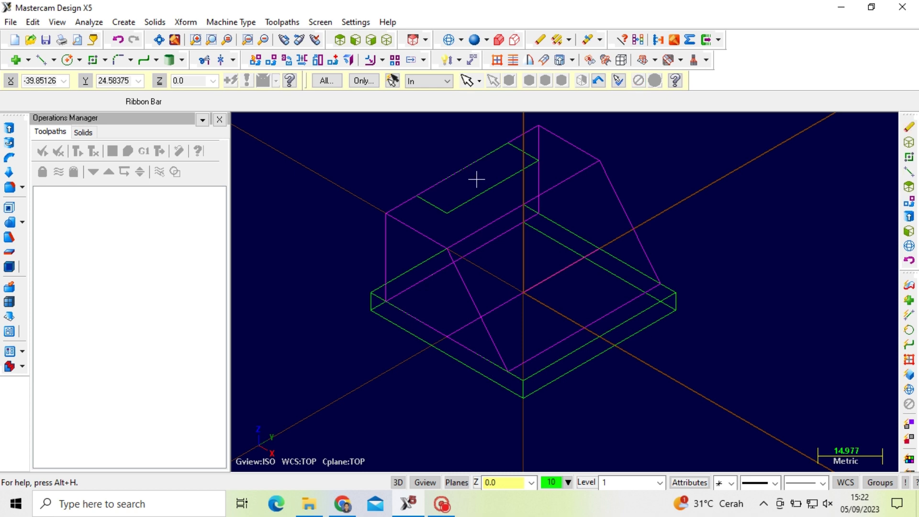
Extrude the rectangle chain 20 mm downward as a Cut Body operation, with the sloped block as the target body
click(154, 22)
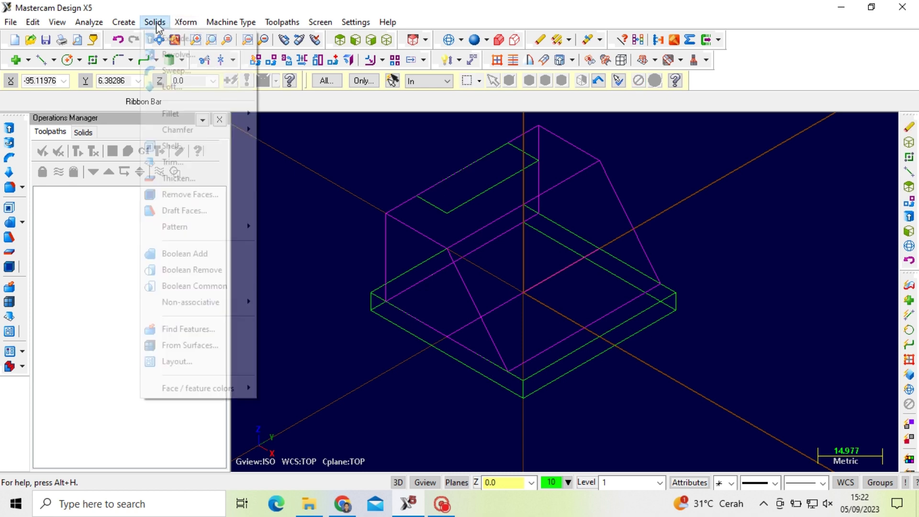
click(165, 35)
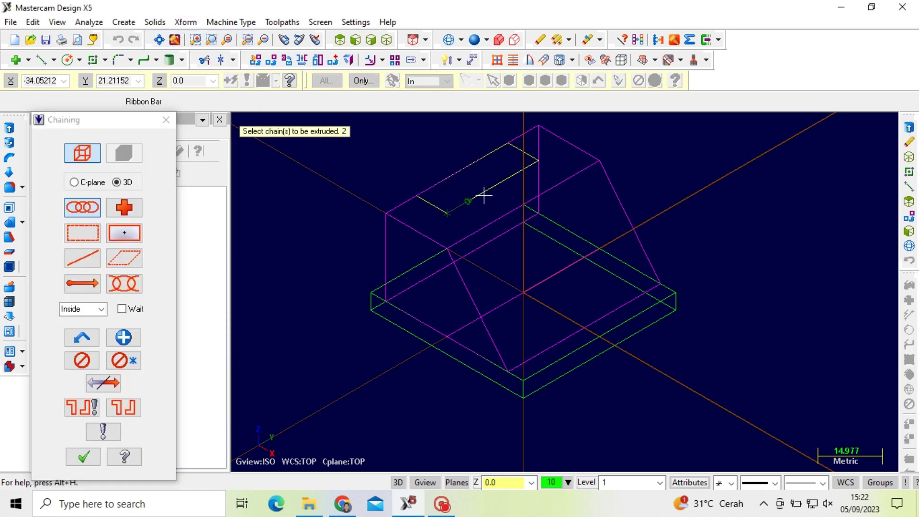
click(468, 201)
click(84, 457)
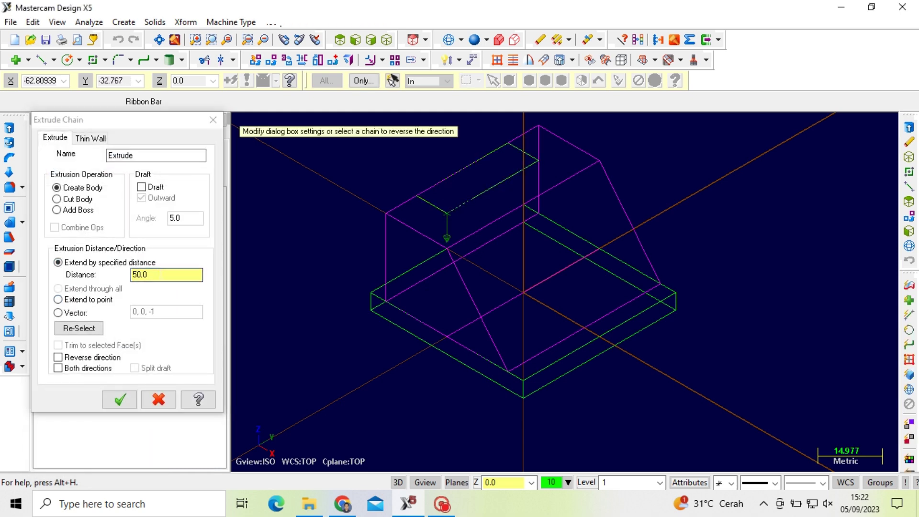
click(99, 275)
text(-)
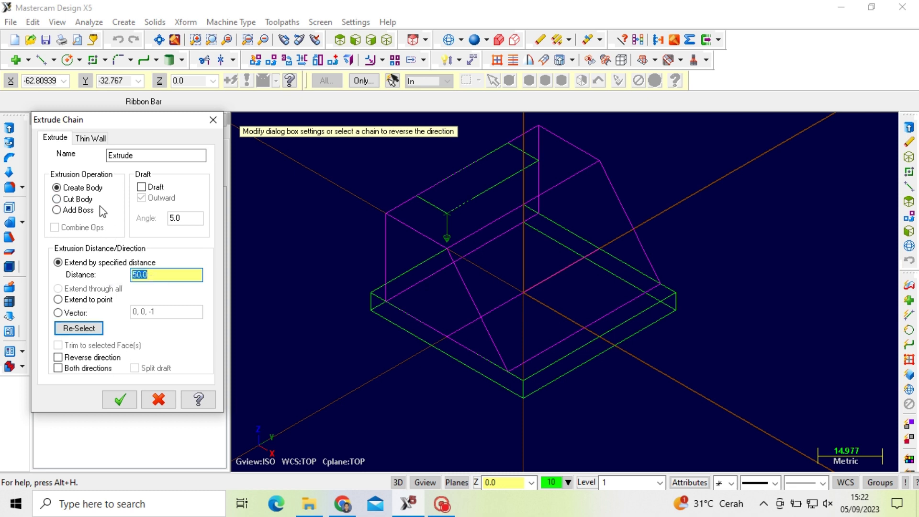
click(77, 199)
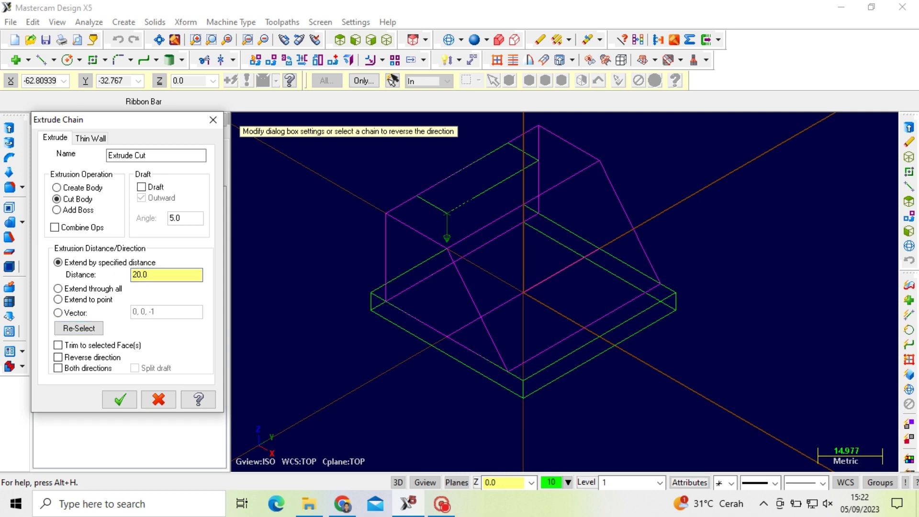
click(120, 399)
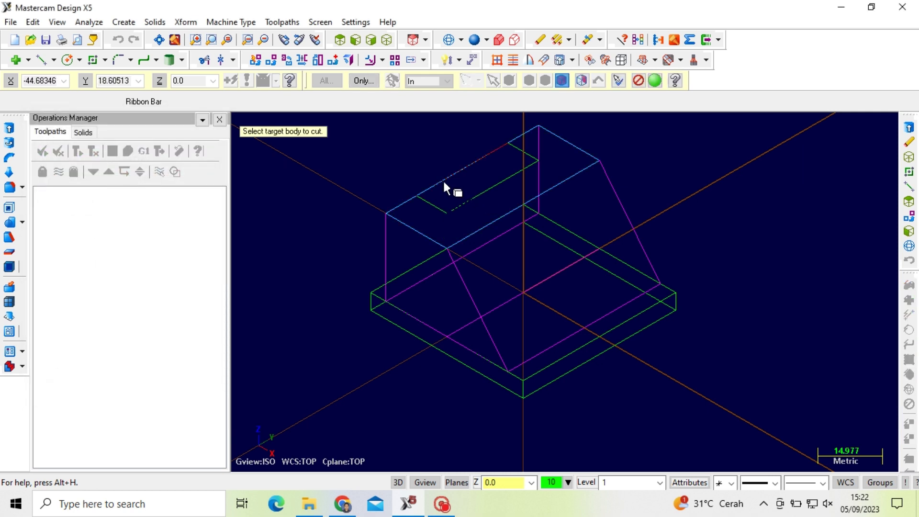
click(443, 180)
Shade the solids and clear the transform result colours from the sloped block
mouse_move(460, 194)
middle_down()
mouse_move(398, 199)
mouse_move(450, 297)
mouse_move(445, 245)
mouse_move(489, 261)
mouse_move(491, 272)
mouse_move(468, 281)
mouse_move(398, 275)
mouse_move(467, 267)
mouse_move(449, 230)
middle_up()
click(498, 39)
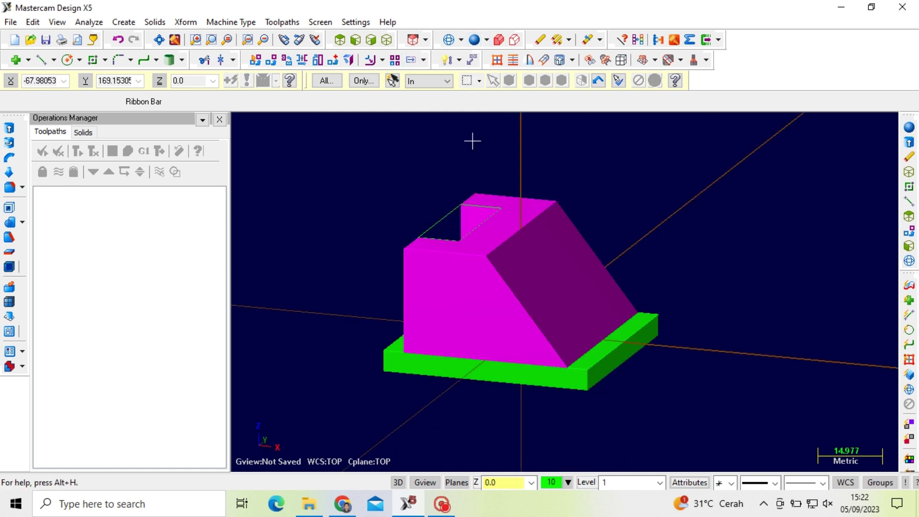
middle_drag(481, 190, 498, 196)
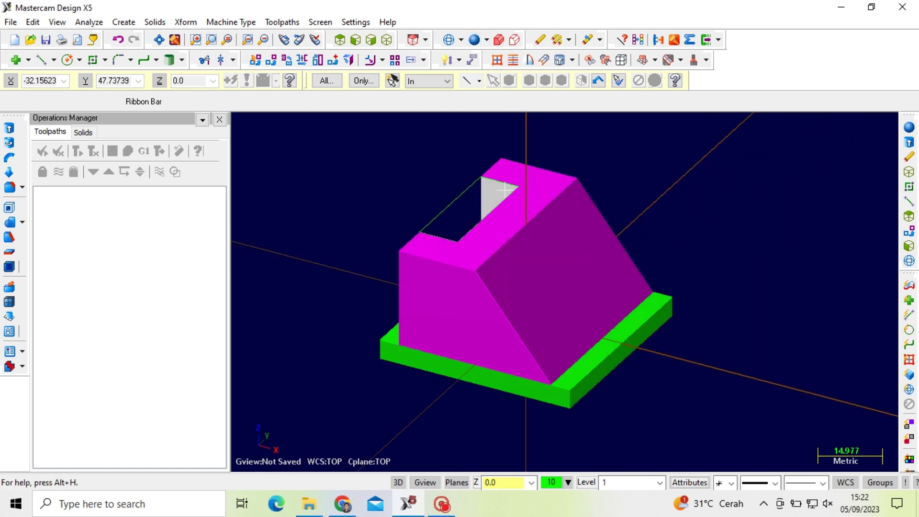
click(638, 40)
Join the sloped block and the base plate with Boolean Add, using the block as target and the plate as tool body
middle_drag(681, 229, 645, 221)
click(163, 23)
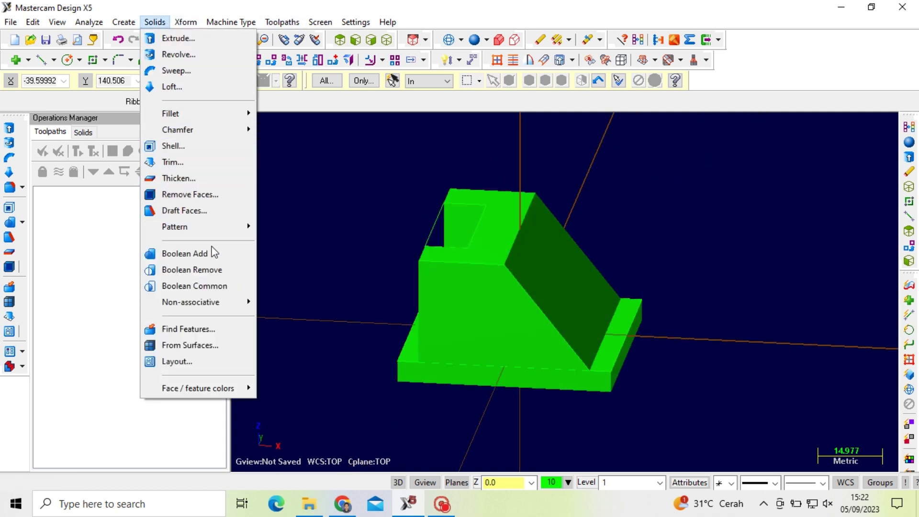
click(211, 253)
click(498, 252)
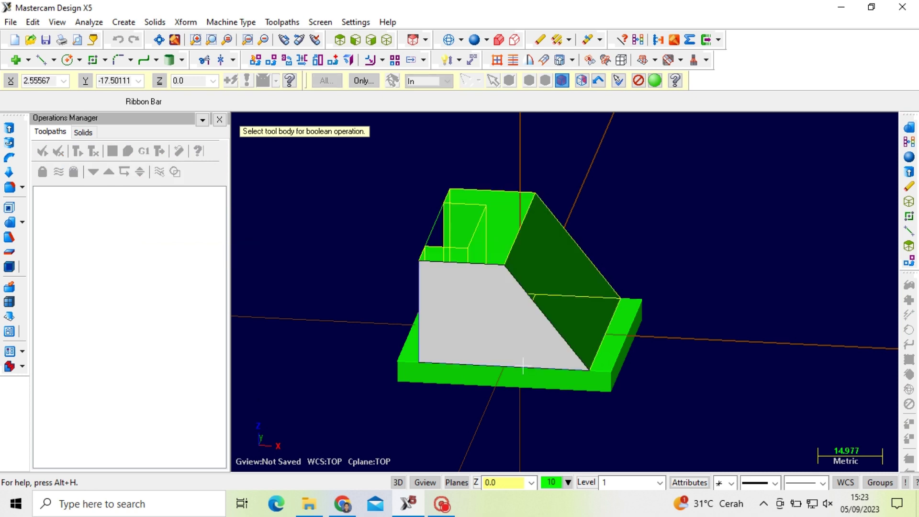
click(527, 373)
key(Return)
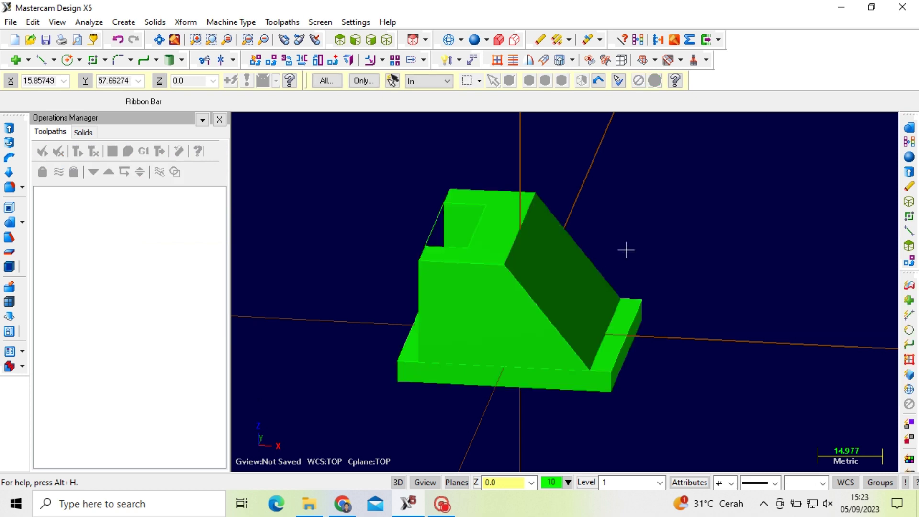
Move the joined solid -25 mm in Z with Translate, including its defining wireframe entities
middle_drag(638, 248, 671, 267)
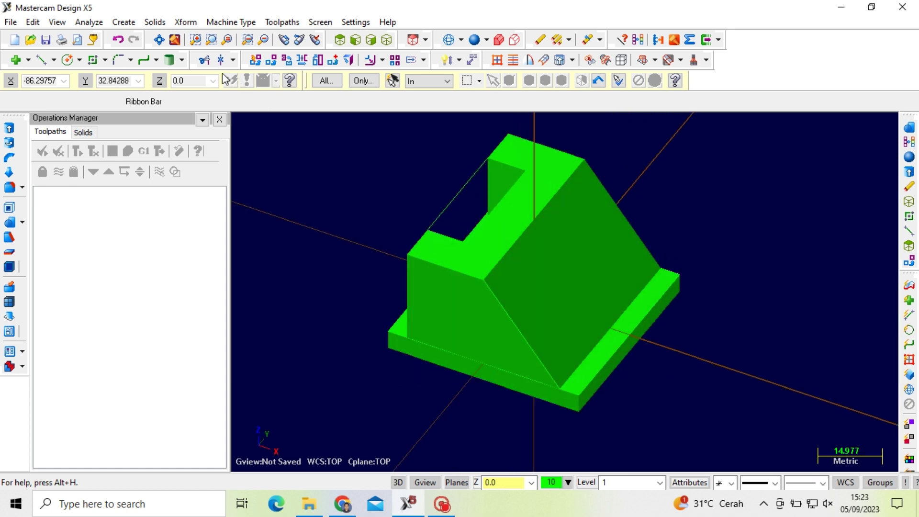
middle_drag(447, 203, 435, 164)
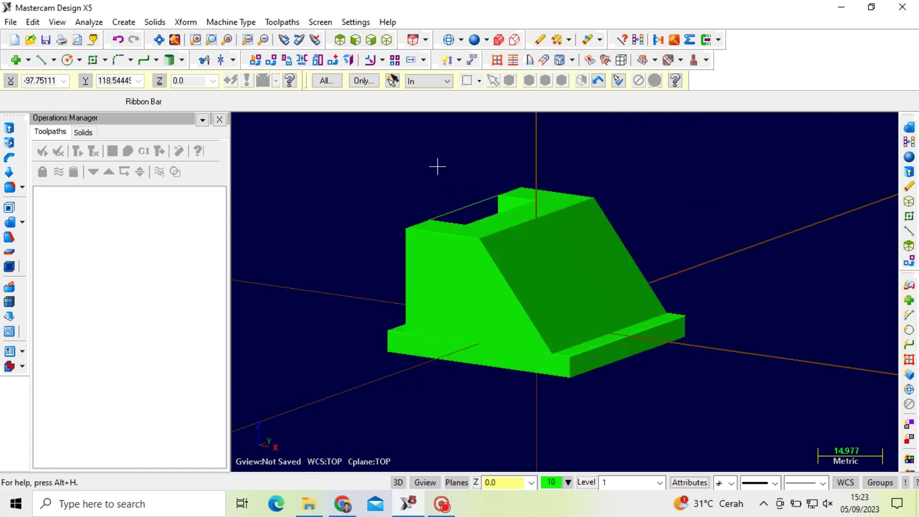
click(275, 61)
click(561, 210)
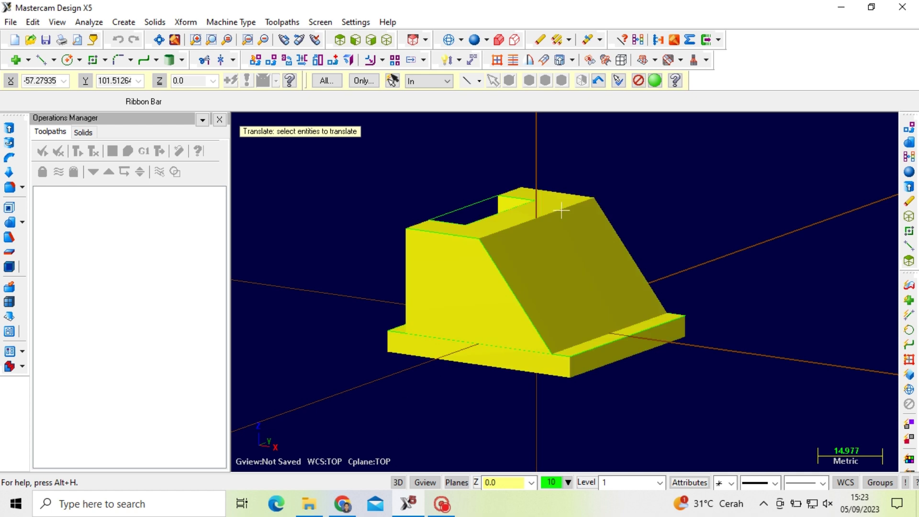
key(Return)
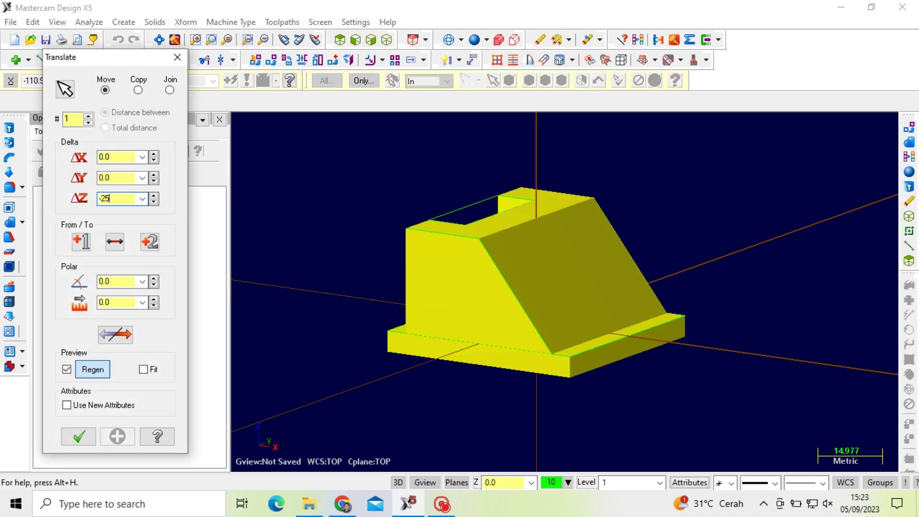
key(Return)
click(76, 440)
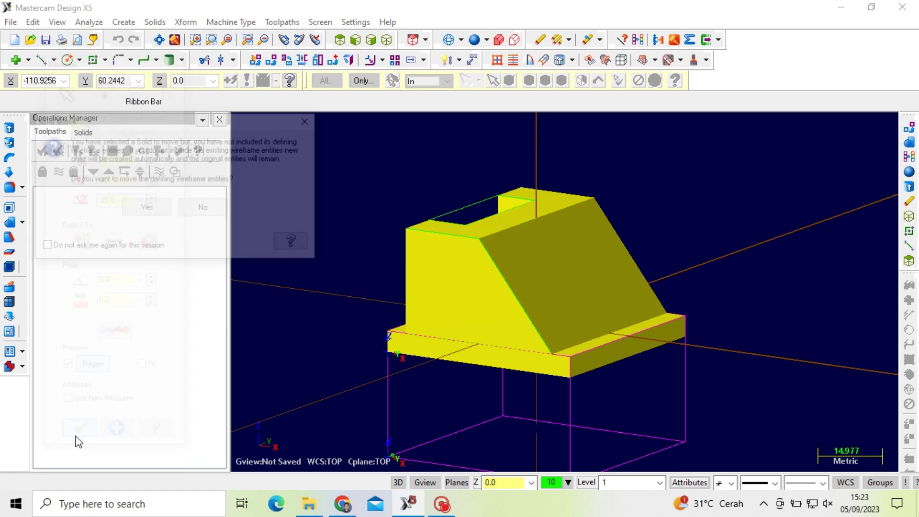
click(145, 211)
Clear the transform result colours from the moved solid
middle_drag(406, 209, 516, 271)
scroll(374, 210, down, 3)
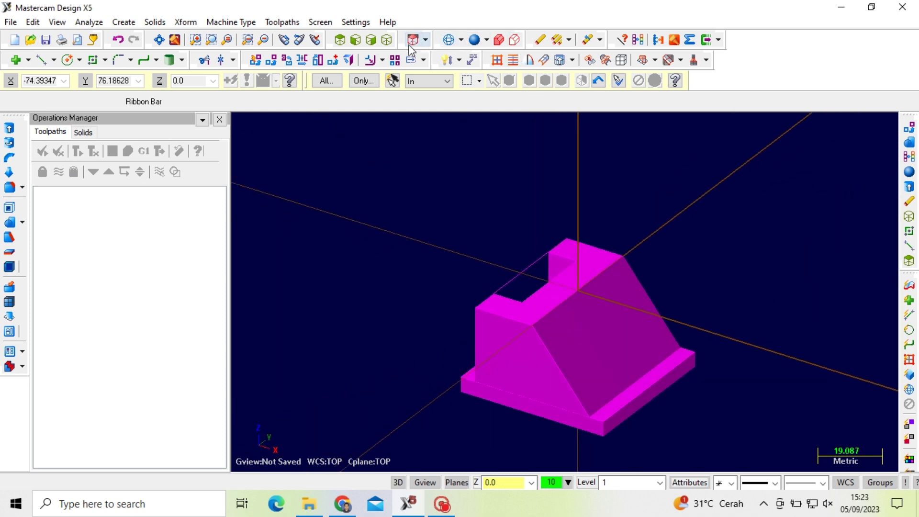
click(638, 40)
scroll(382, 260, down, 1)
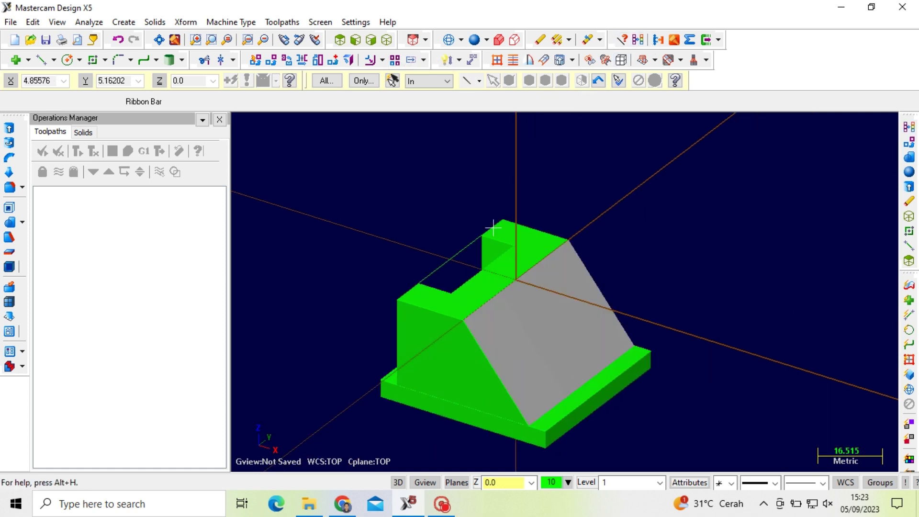
Set the machine type to the default mill and expand the machine group properties
click(231, 22)
mouse_move(250, 40)
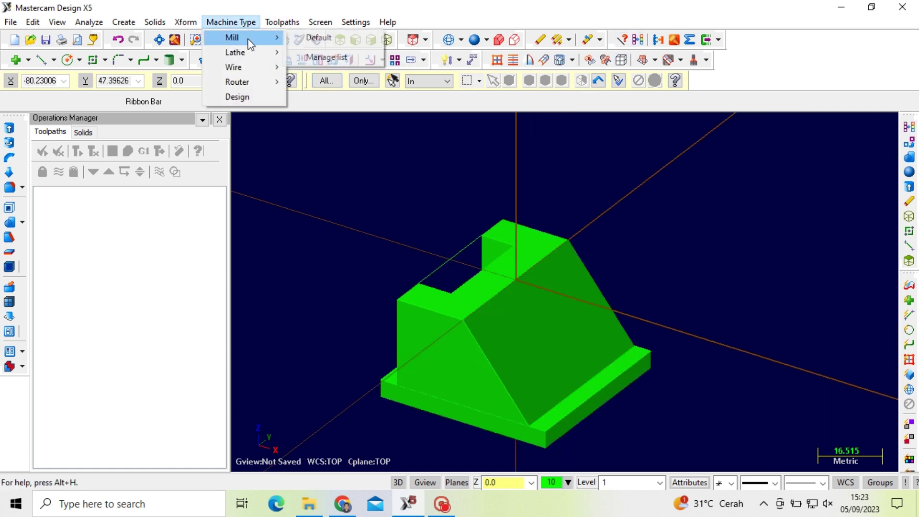
click(319, 38)
click(55, 203)
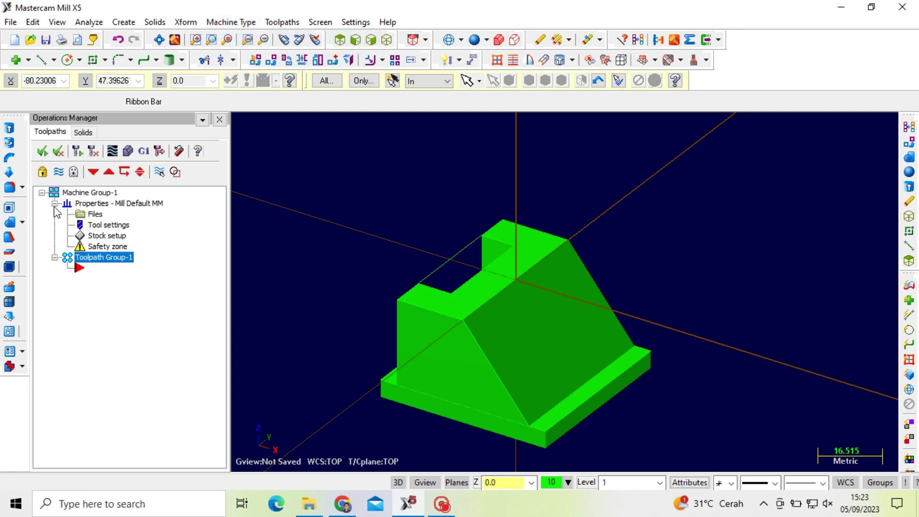
Define a rectangular stock from the bounding box of all entities with zero expansion and display it
click(106, 236)
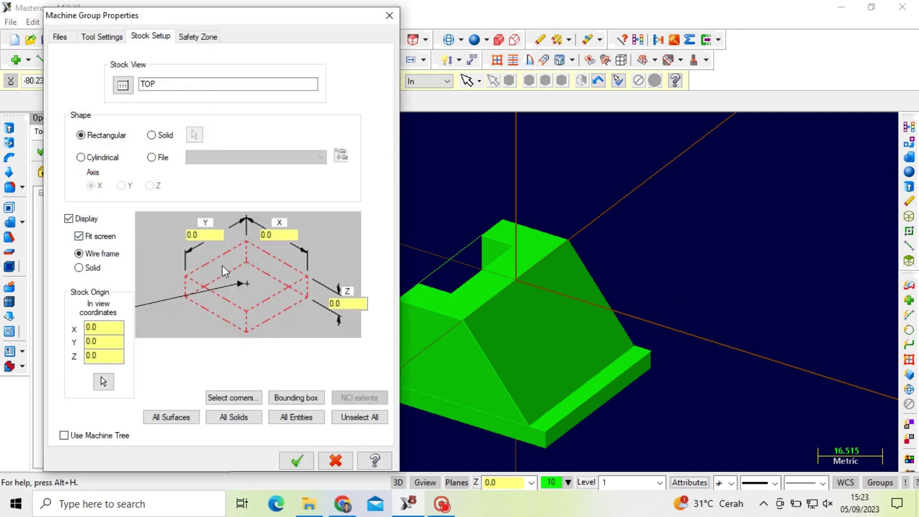
click(302, 390)
click(152, 406)
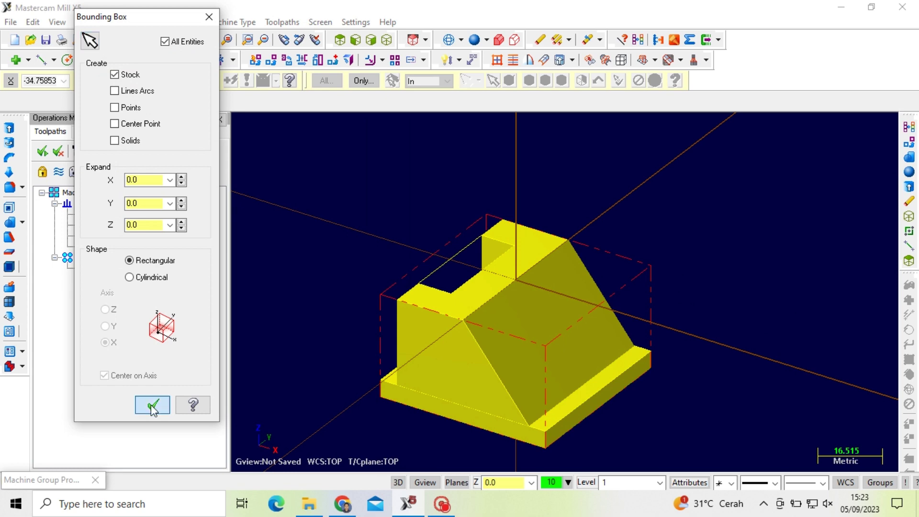
click(292, 465)
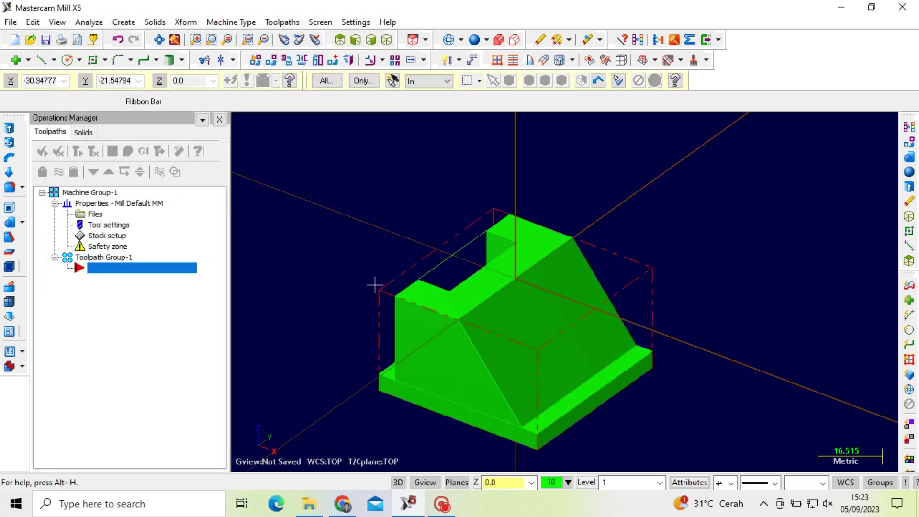
Create a Surface High Speed toolpath with NC name T, using the whole solid as drive surfaces
click(293, 23)
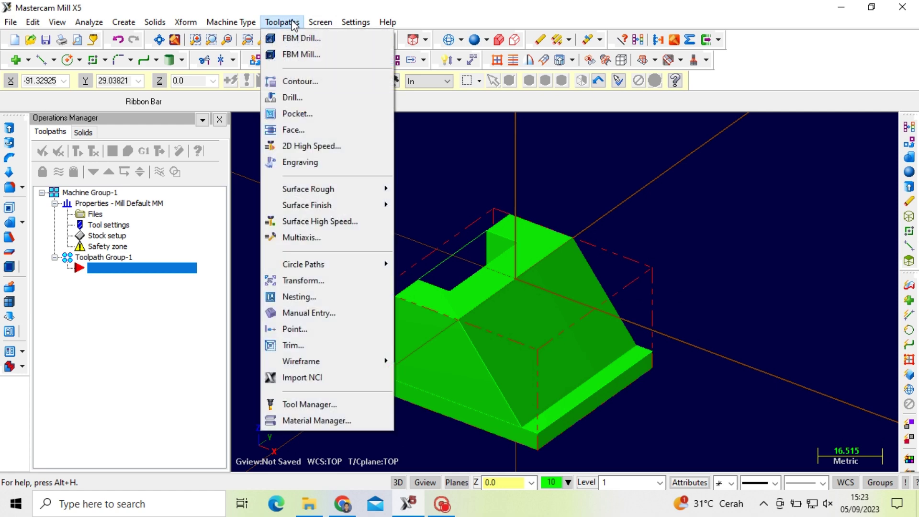
click(345, 221)
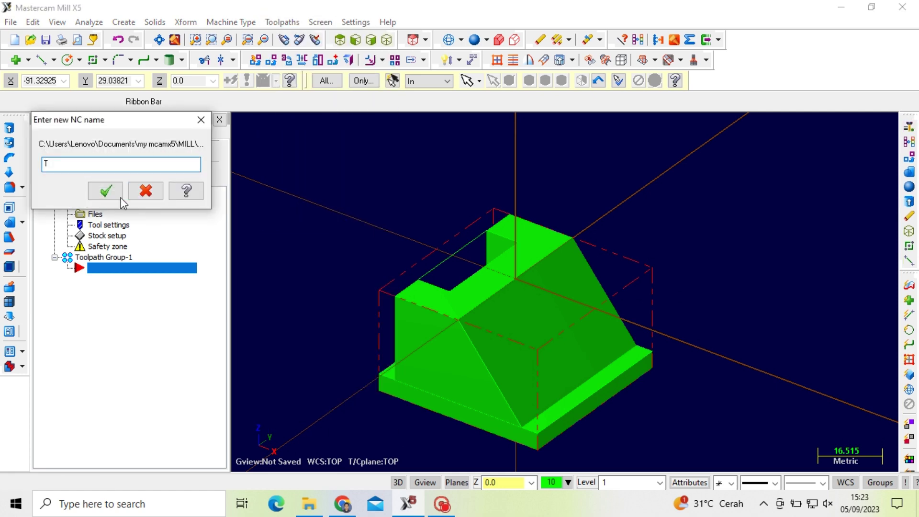
click(121, 198)
click(468, 302)
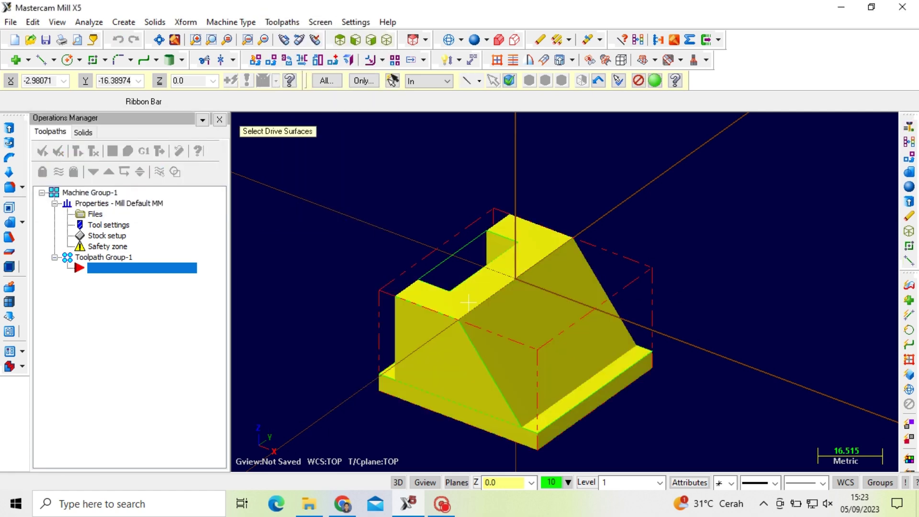
click(654, 81)
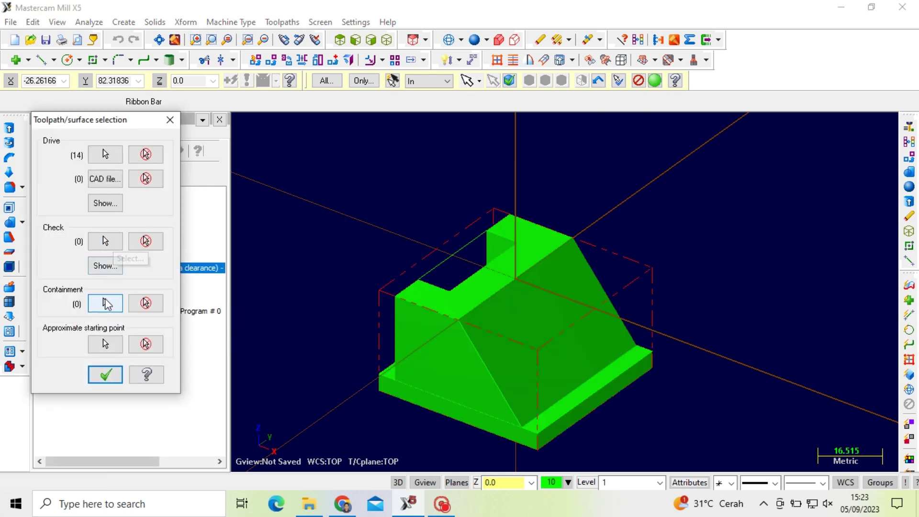
Set the approximate starting point at the block's upper back corner (X -20, Y 25) and accept the surface selection
click(105, 343)
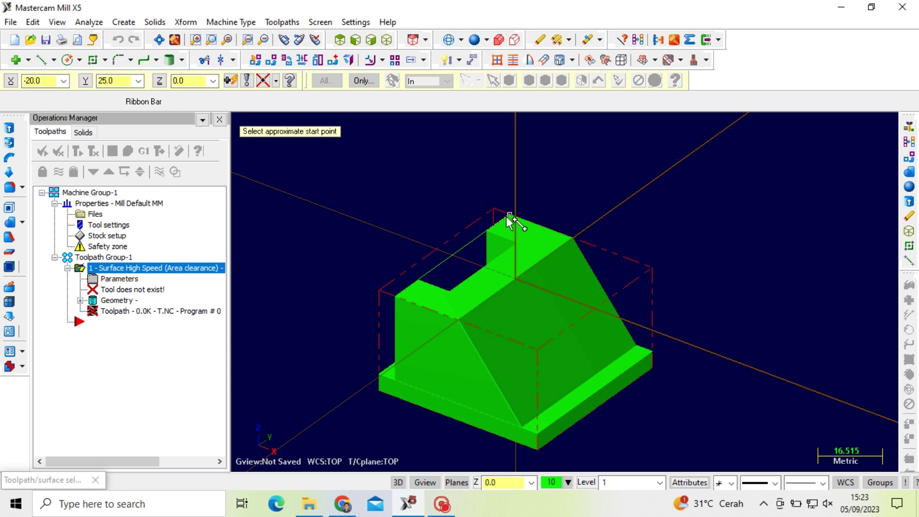
click(509, 215)
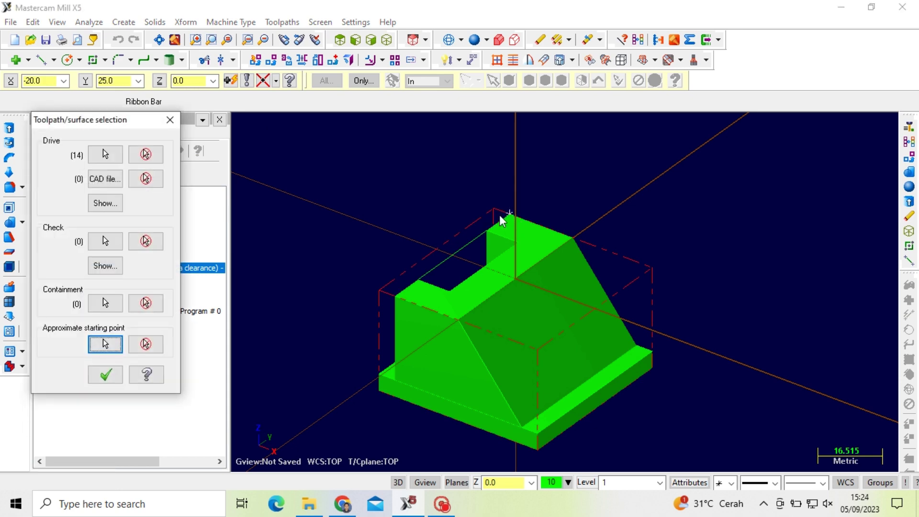
click(103, 374)
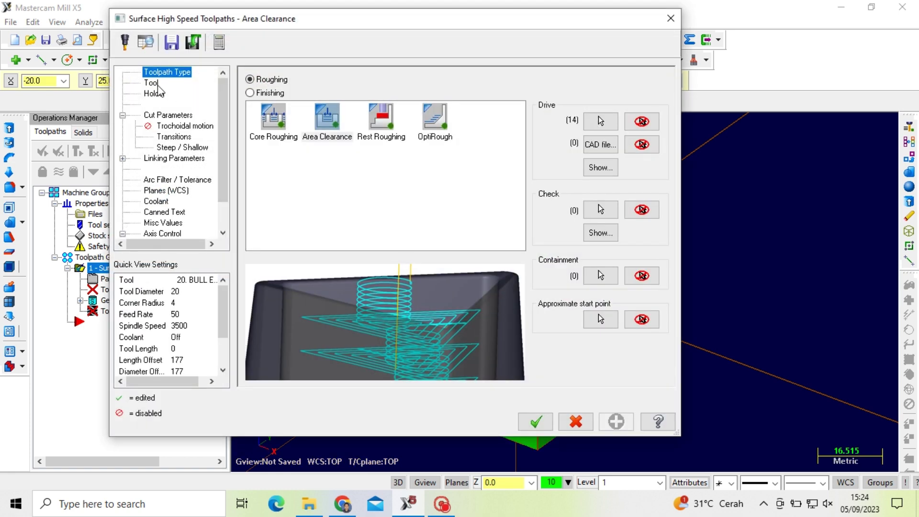
Choose the 5 mm flat endmill (tool 214) from the tool library for the toolpath
click(154, 85)
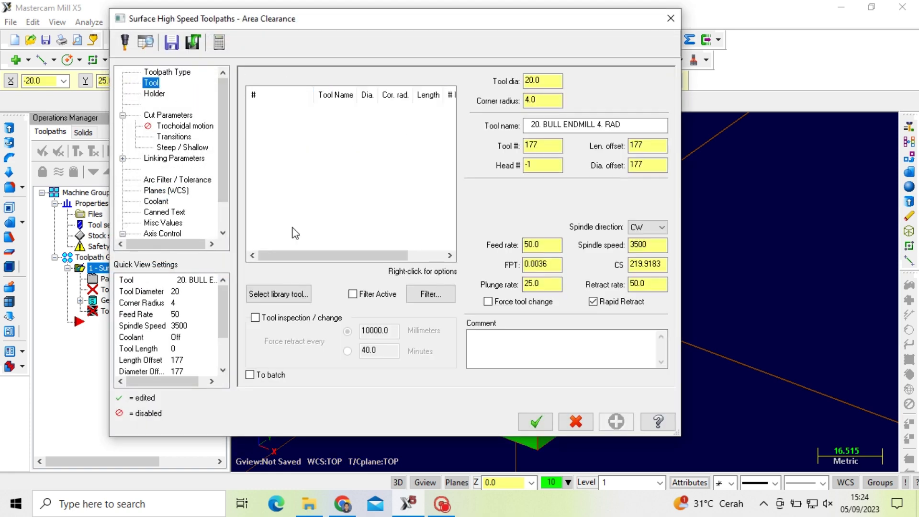
click(282, 297)
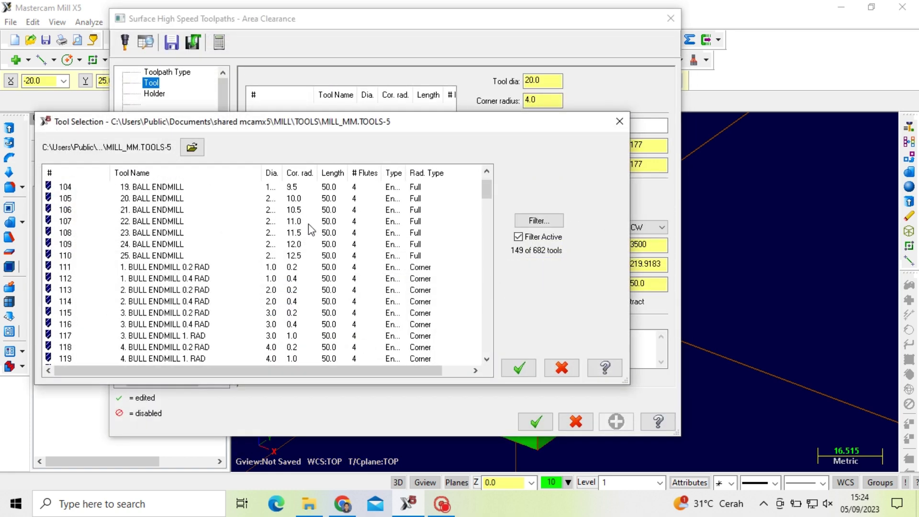
scroll(308, 226, down, 20)
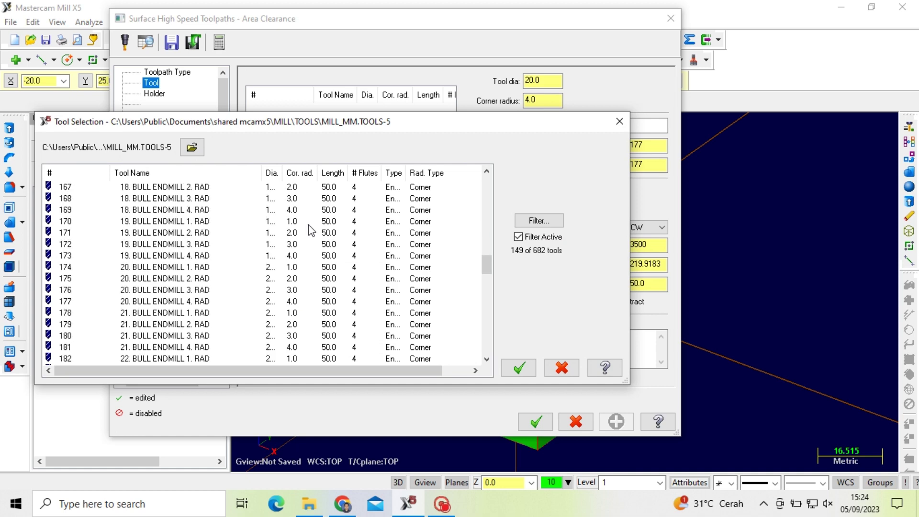
scroll(308, 225, down, 13)
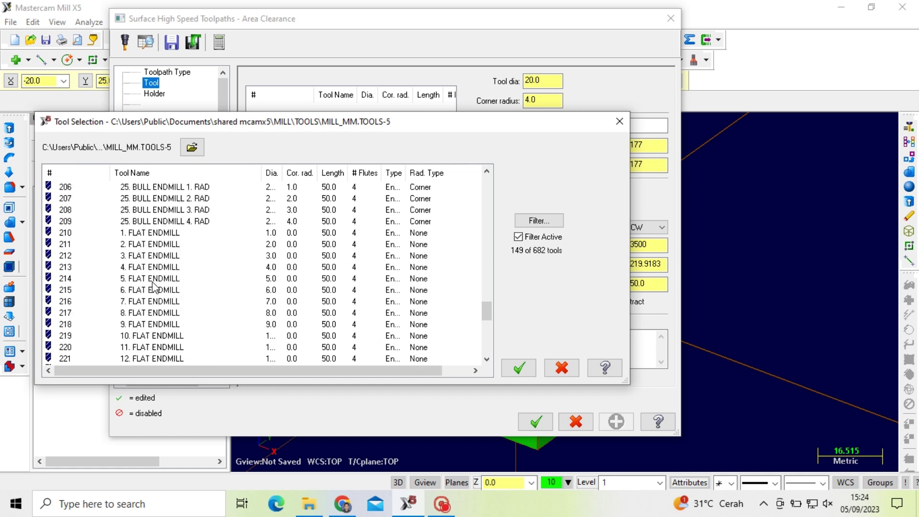
click(152, 280)
click(518, 368)
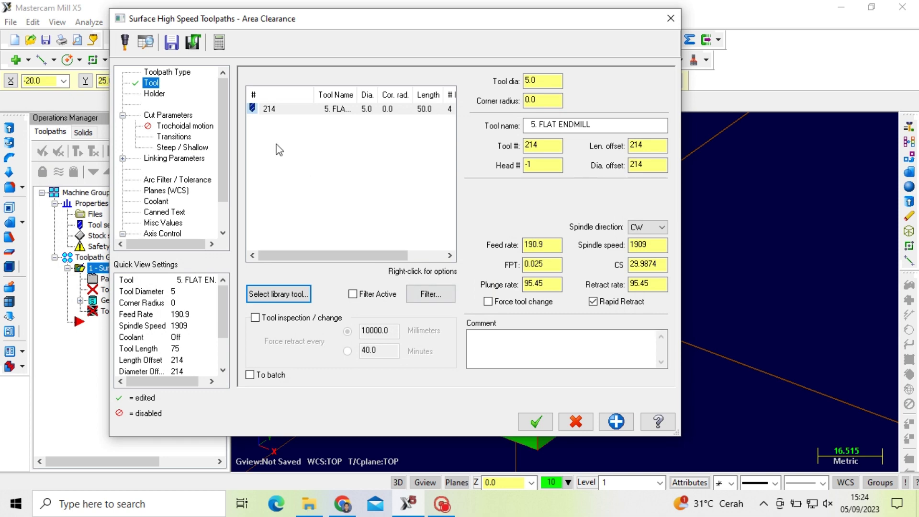
Change the toolpath type to Core Roughing, with a 1.0 stepdown and 0.5 stock to leave on walls and floors
click(162, 116)
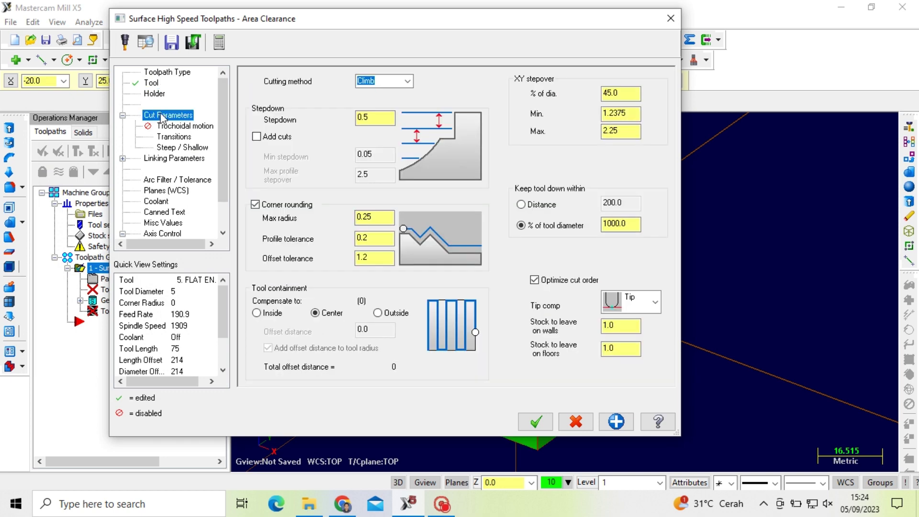
click(176, 75)
click(276, 125)
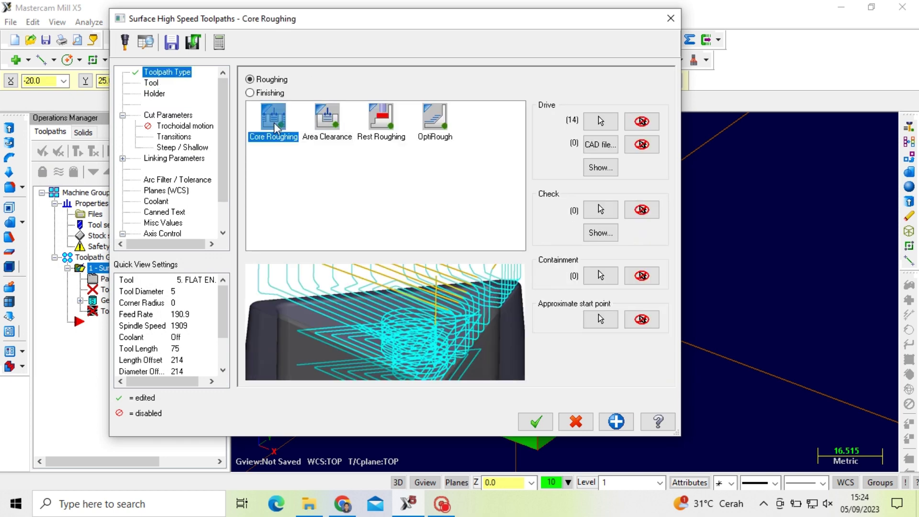
click(165, 114)
drag(372, 119, 335, 121)
text(1)
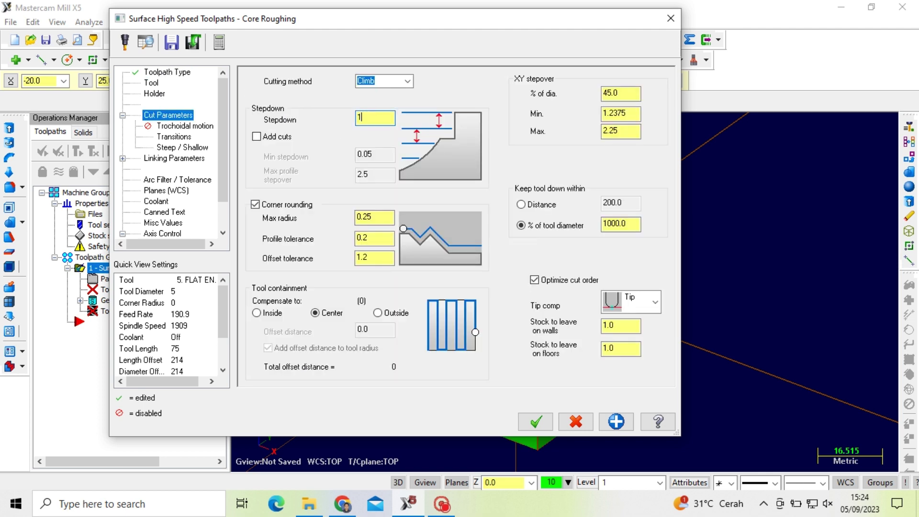
drag(618, 325, 571, 327)
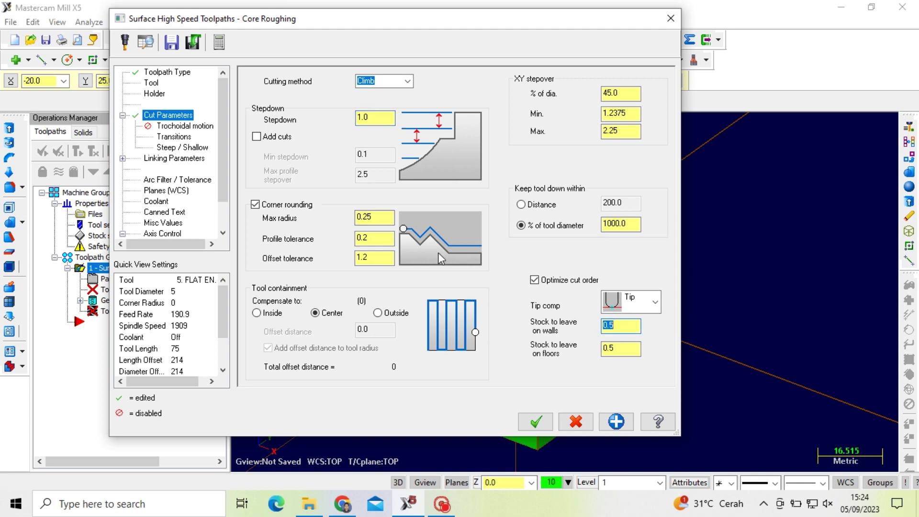
Check the transition, steep/shallow and linking parameters, and generate the core roughing toolpath
click(174, 136)
click(175, 147)
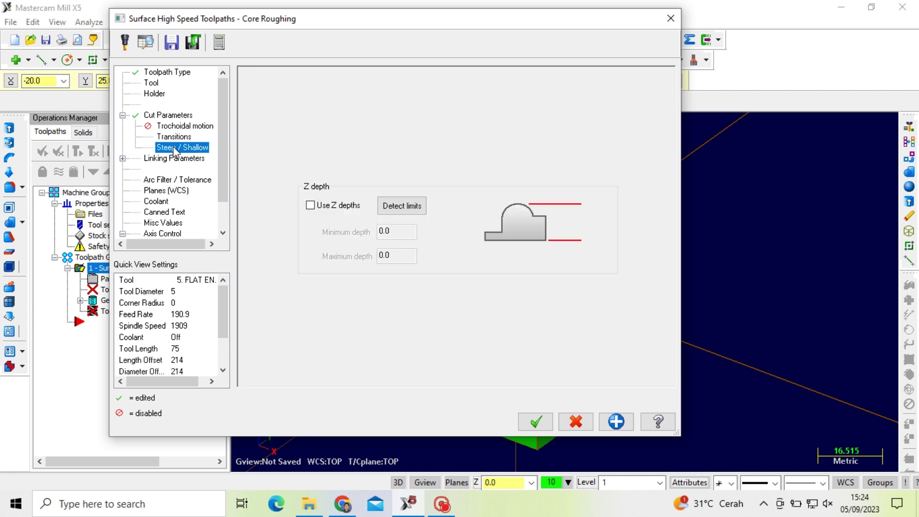
click(176, 159)
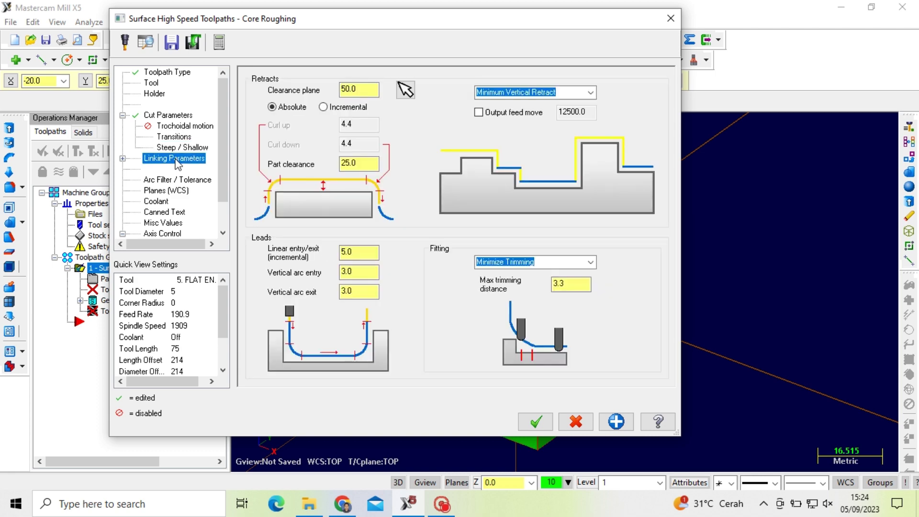
click(536, 421)
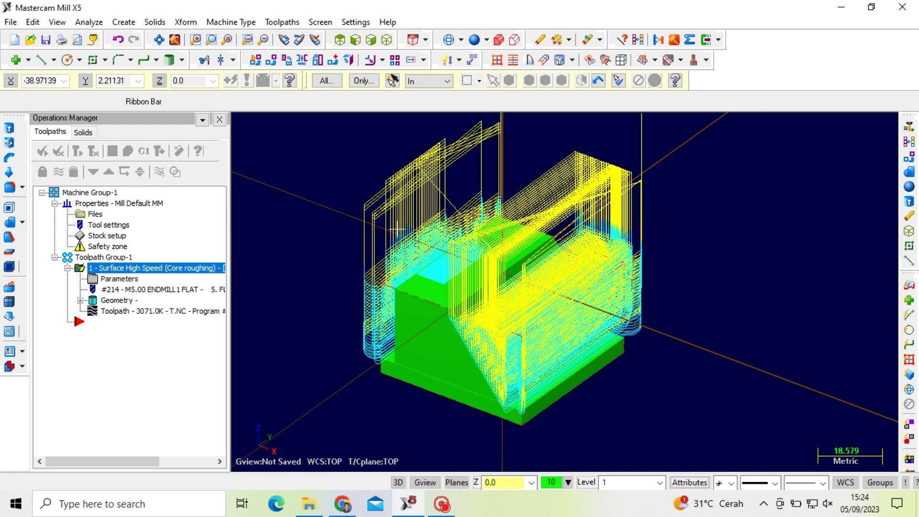
Inspect the generated core roughing toolpath around the part and hide its display
scroll(396, 230, up, 2)
middle_drag(397, 230, 373, 225)
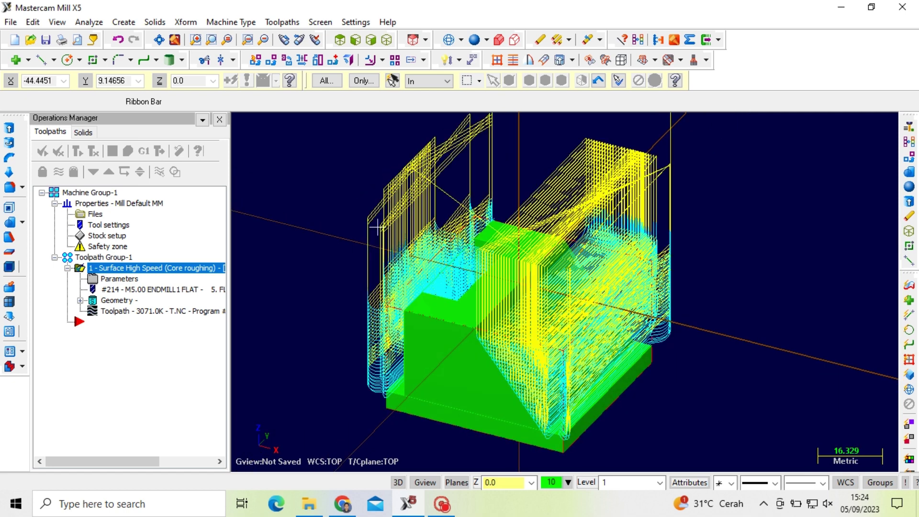
click(59, 171)
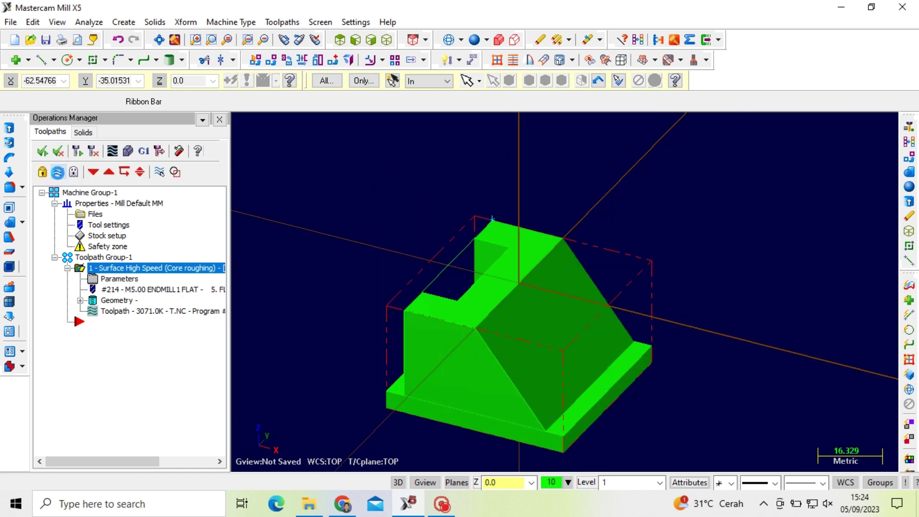
Start a Surface Finish Parallel toolpath with the whole solid as drive surfaces and the slope's upper back corner as approximate starting point
click(285, 23)
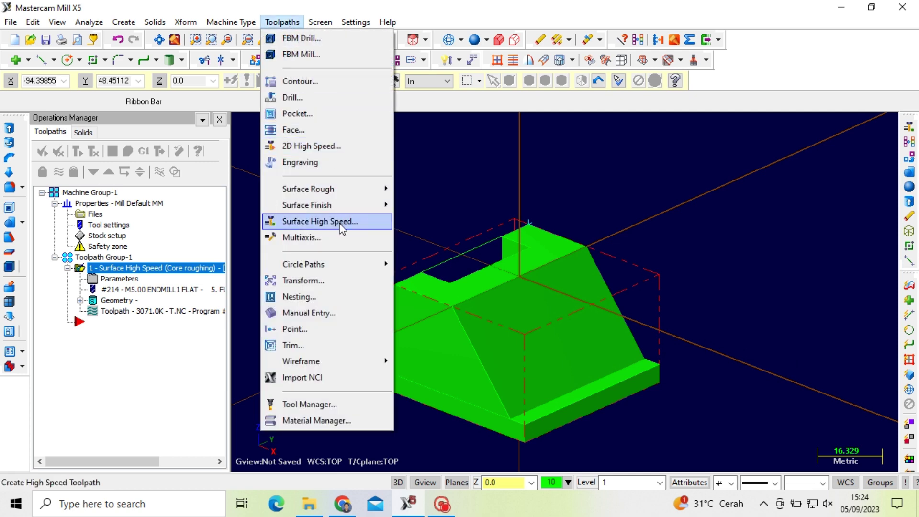
mouse_move(342, 206)
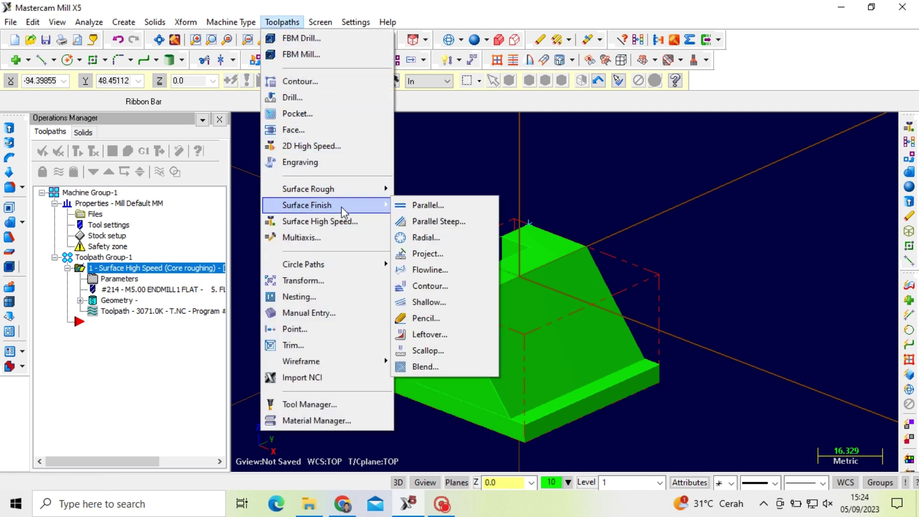
click(430, 206)
click(551, 339)
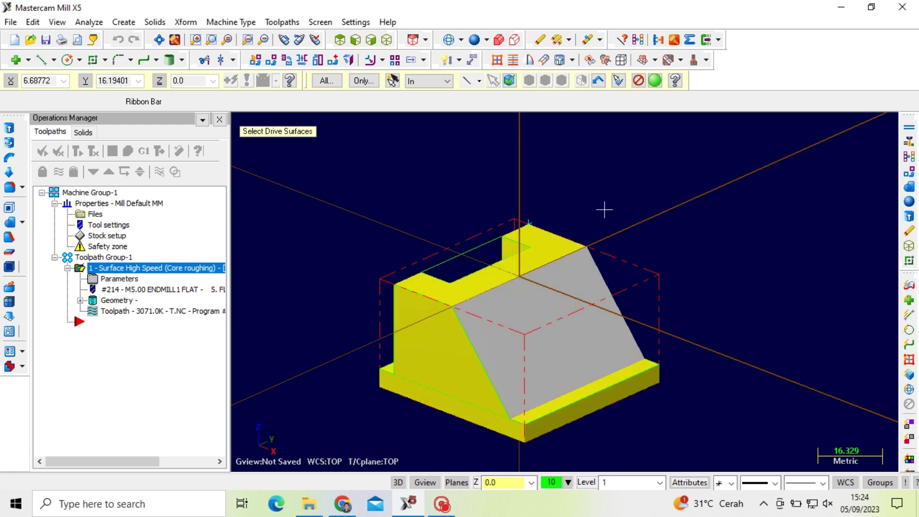
click(659, 82)
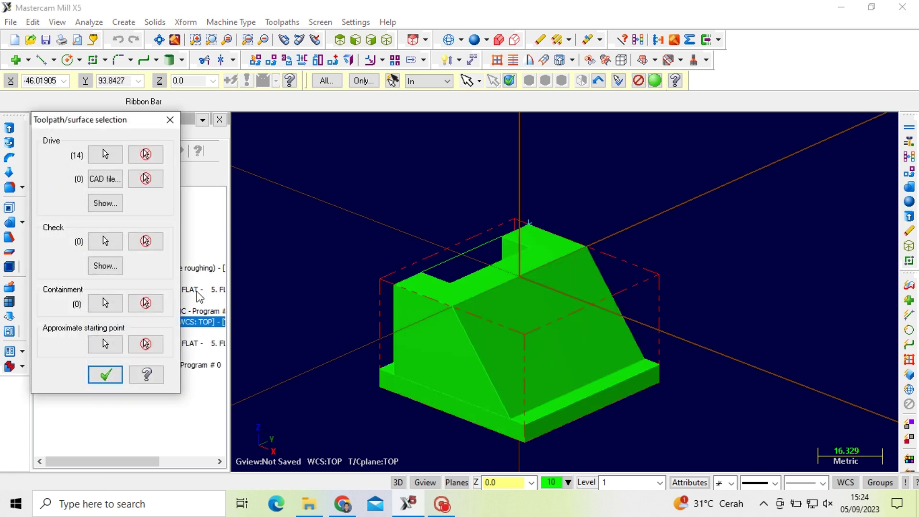
click(118, 339)
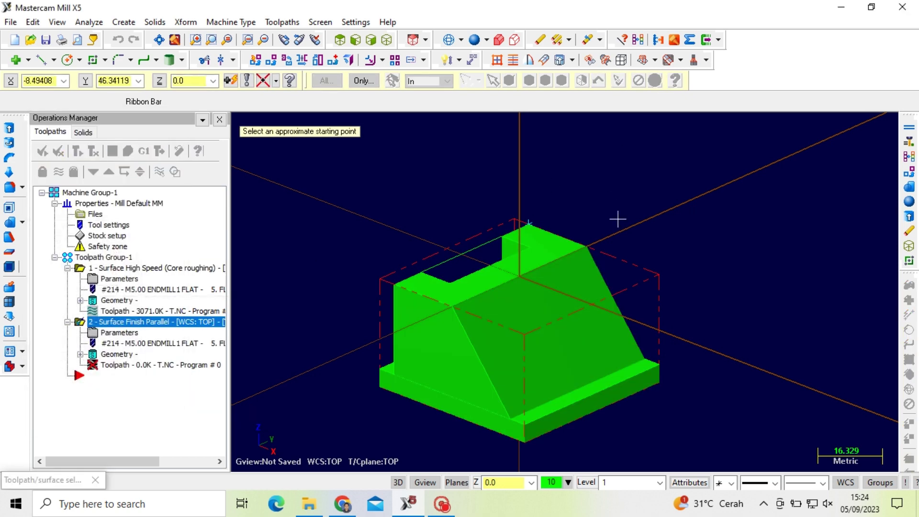
click(587, 247)
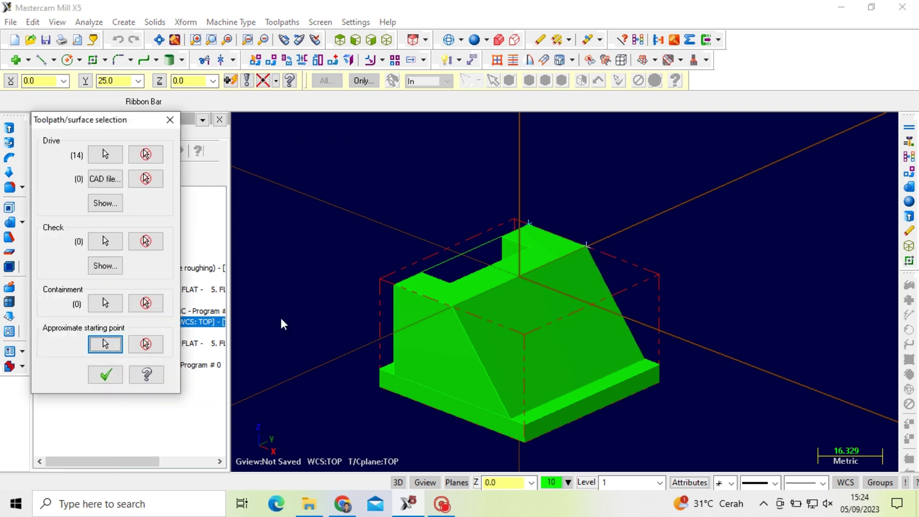
click(105, 376)
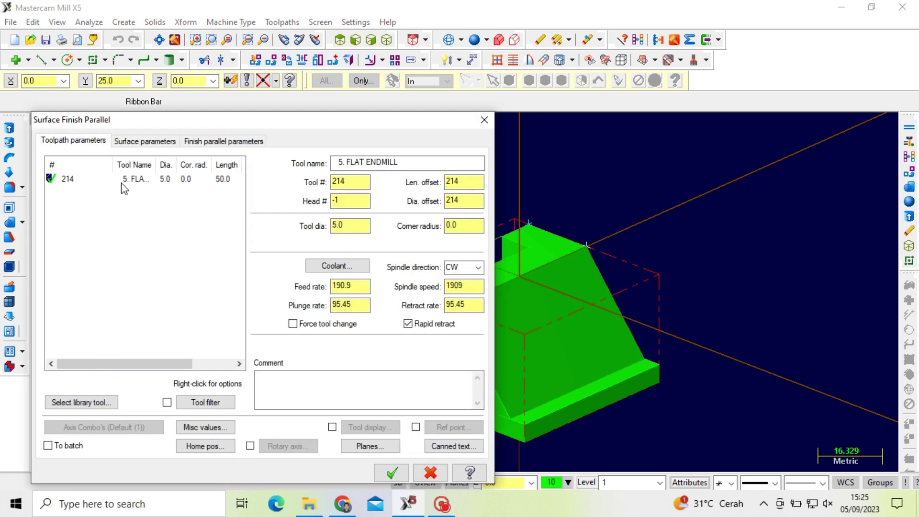
Use the 5 mm flat endmill (tool 214), set the maximum stepover to 0.1, and generate the finish parallel toolpath
click(124, 184)
click(141, 143)
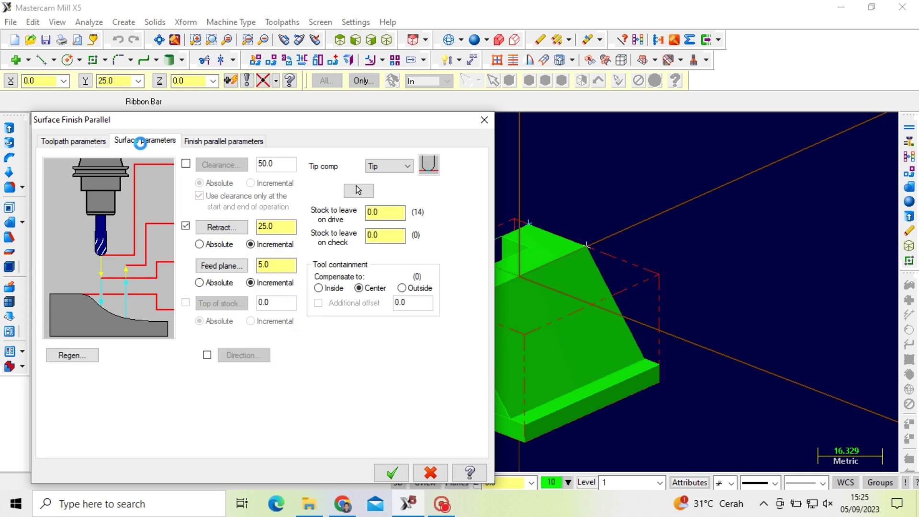
click(207, 142)
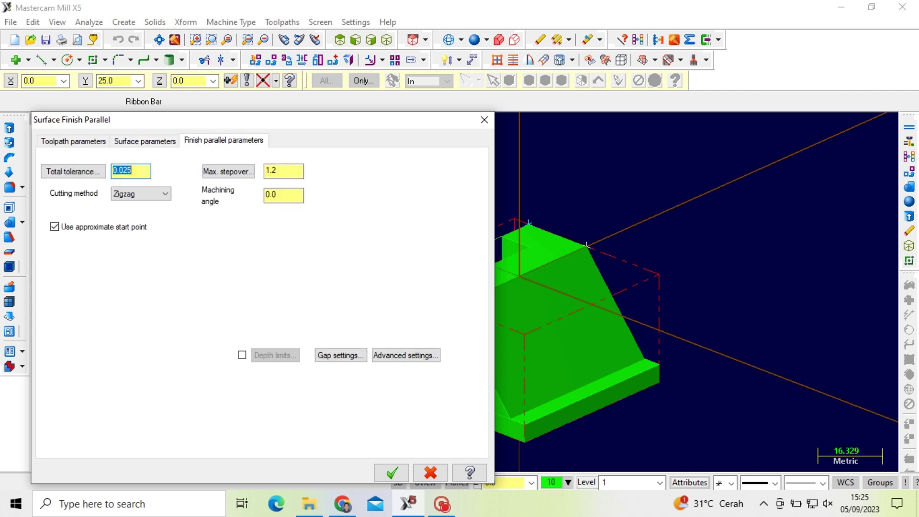
key(Tab)
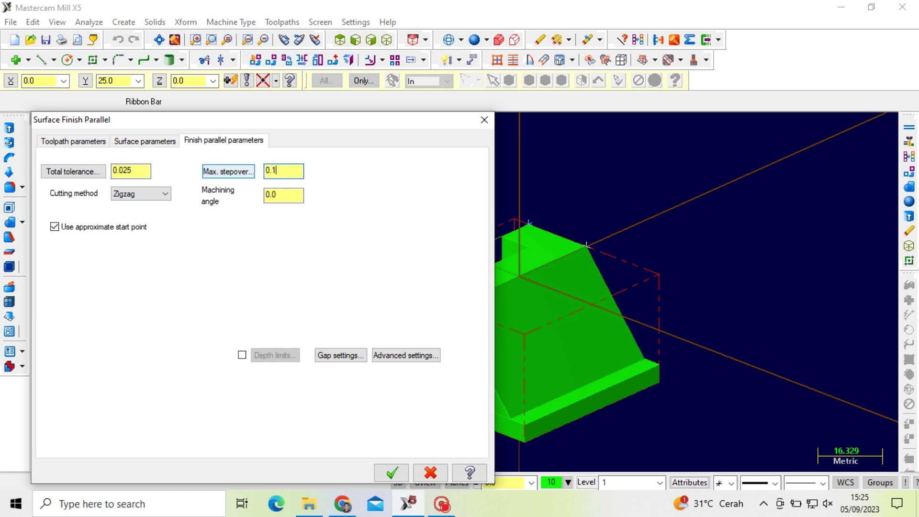
click(391, 473)
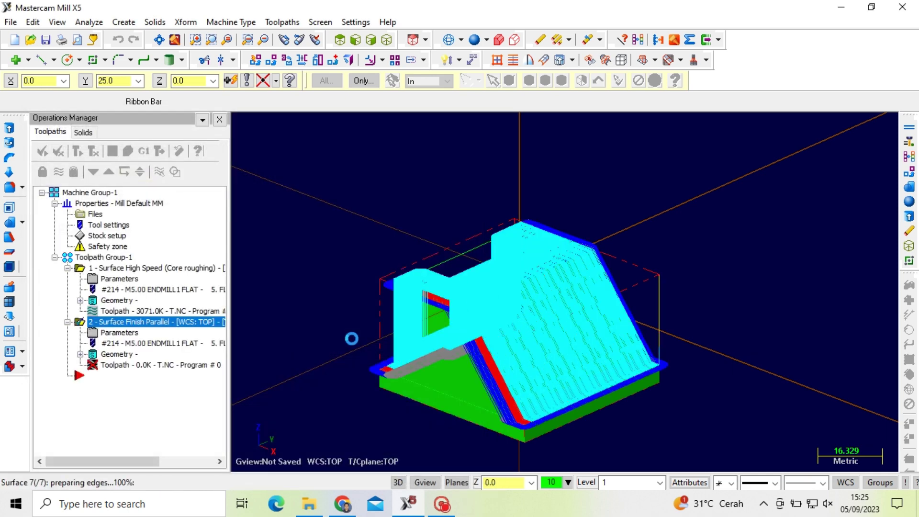
mouse_move(369, 231)
middle_down()
mouse_move(310, 239)
mouse_move(349, 221)
mouse_move(363, 233)
middle_up()
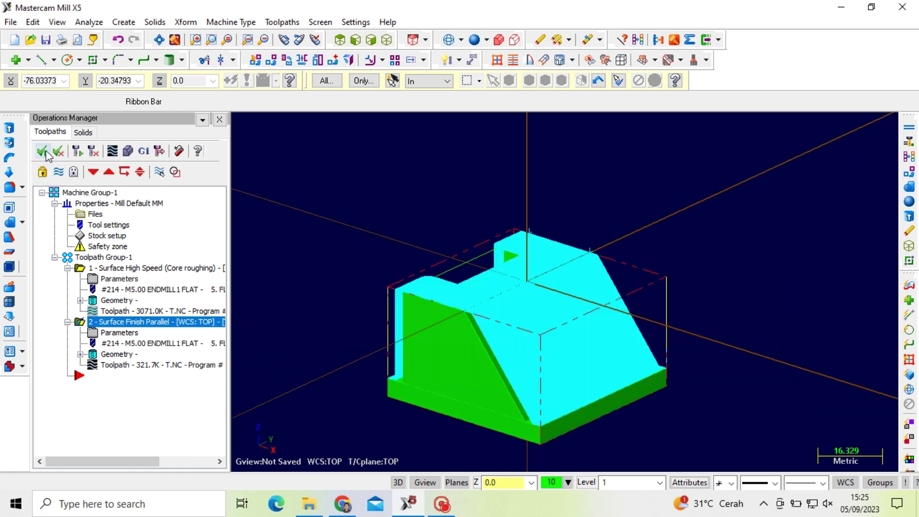
Verify the finish parallel toolpath in turbo mode without the tool, and inspect the machined stock from several sides
click(127, 152)
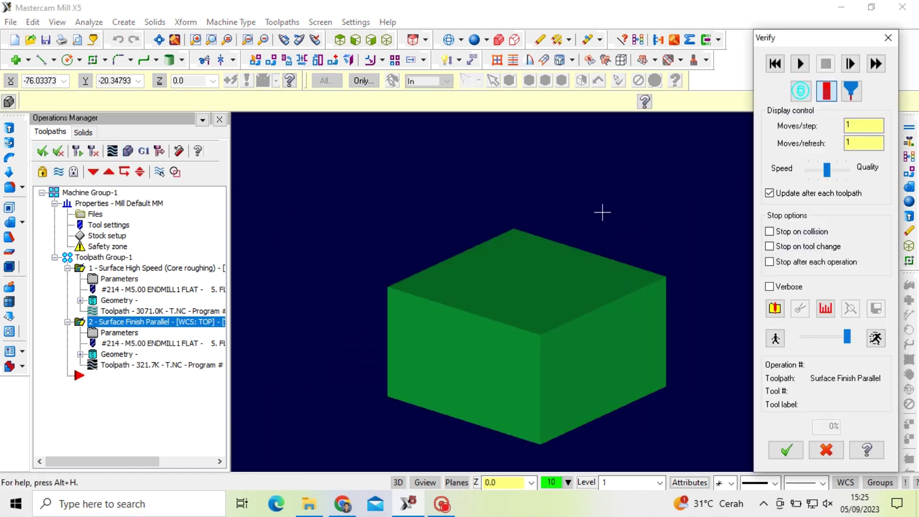
click(804, 91)
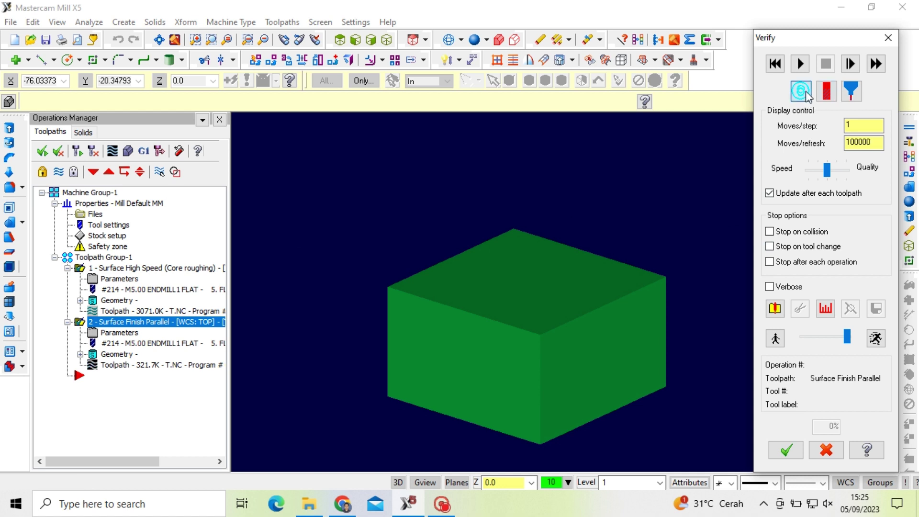
click(800, 64)
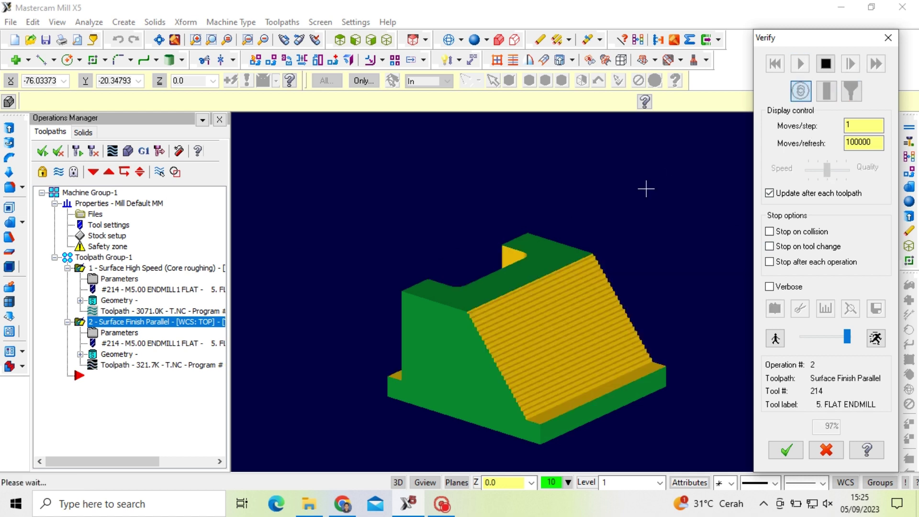
middle_drag(628, 208, 613, 237)
middle_drag(551, 206, 622, 318)
scroll(622, 318, up, 1)
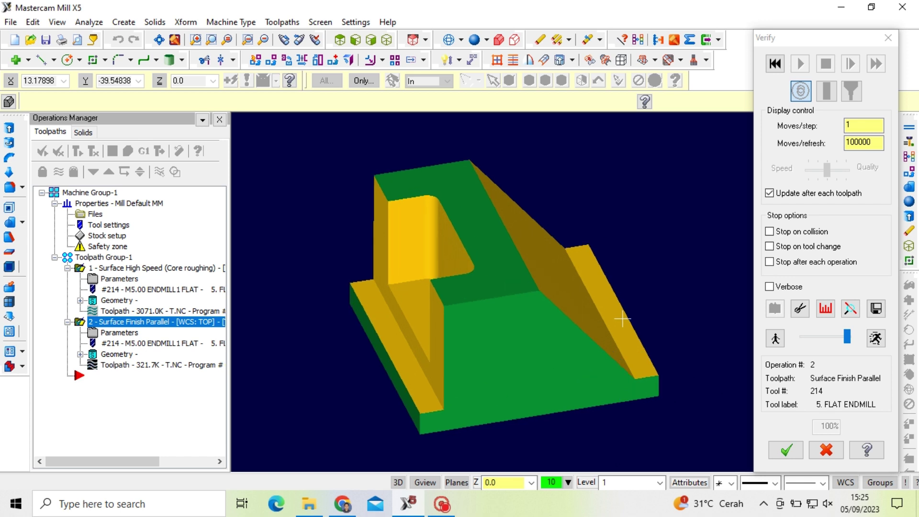
scroll(623, 318, up, 1)
scroll(622, 318, down, 1)
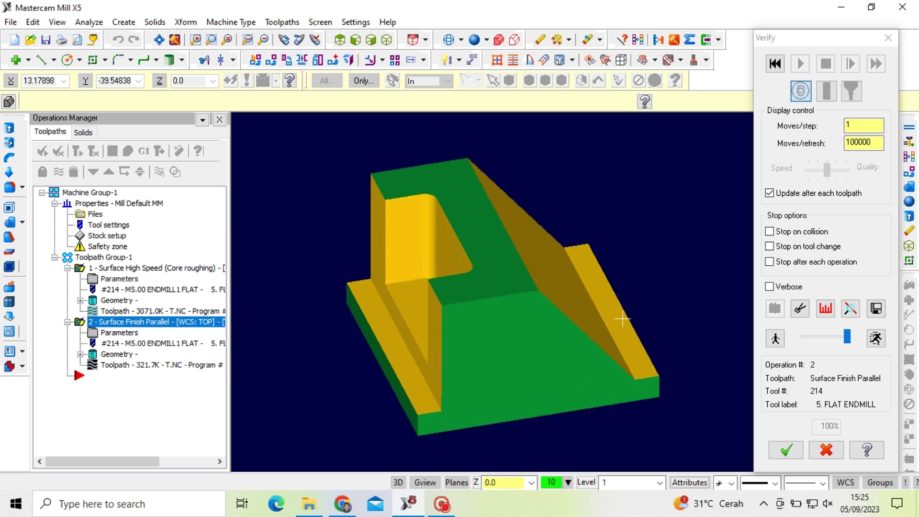
click(888, 37)
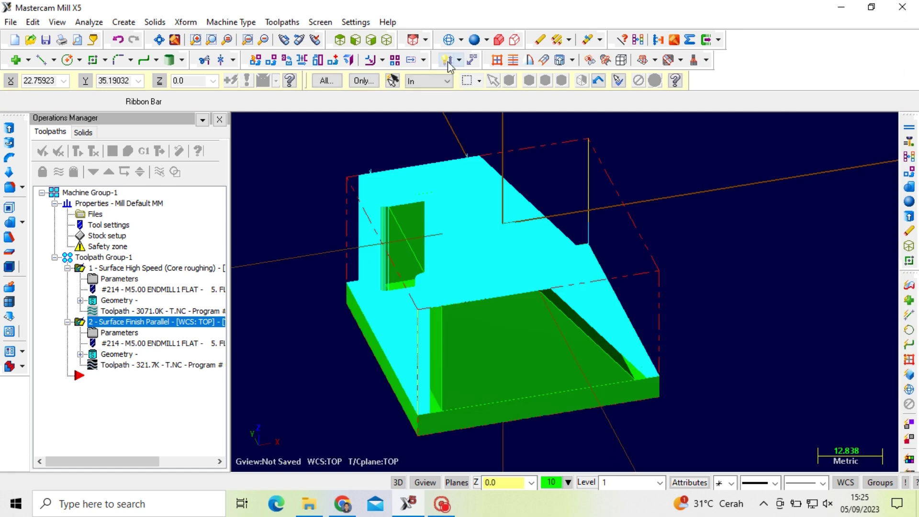
Hide the display of the finish parallel toolpath
scroll(529, 400, down, 1)
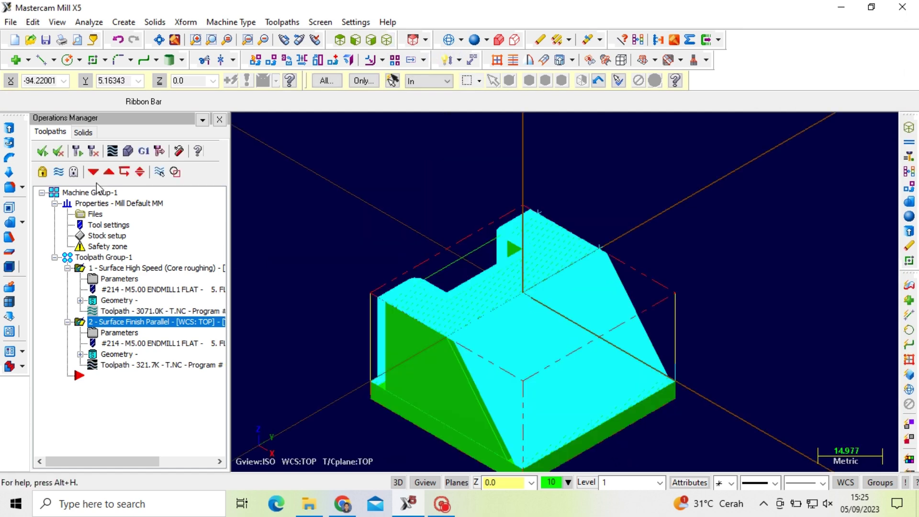
click(61, 171)
click(59, 171)
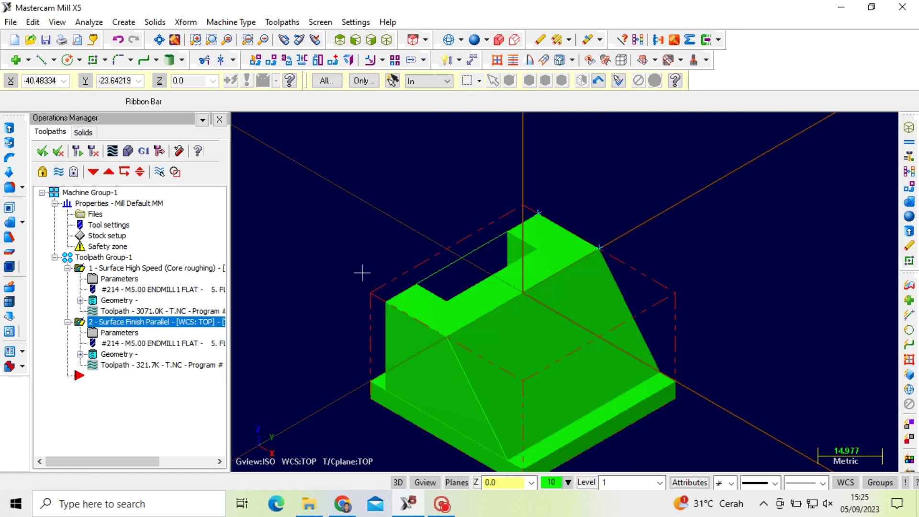
Start another Surface High Speed toolpath with the whole solid as drive surfaces
scroll(364, 268, up, 1)
middle_drag(364, 267, 406, 216)
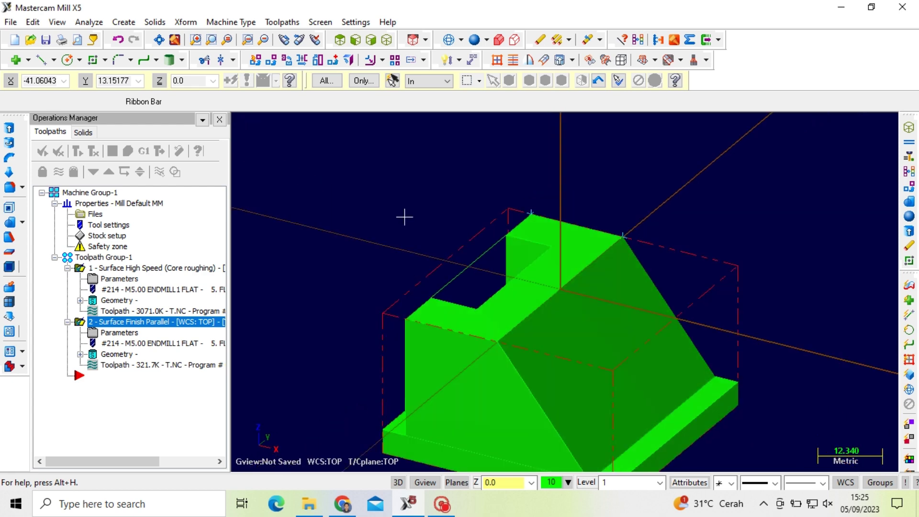
scroll(404, 215, down, 2)
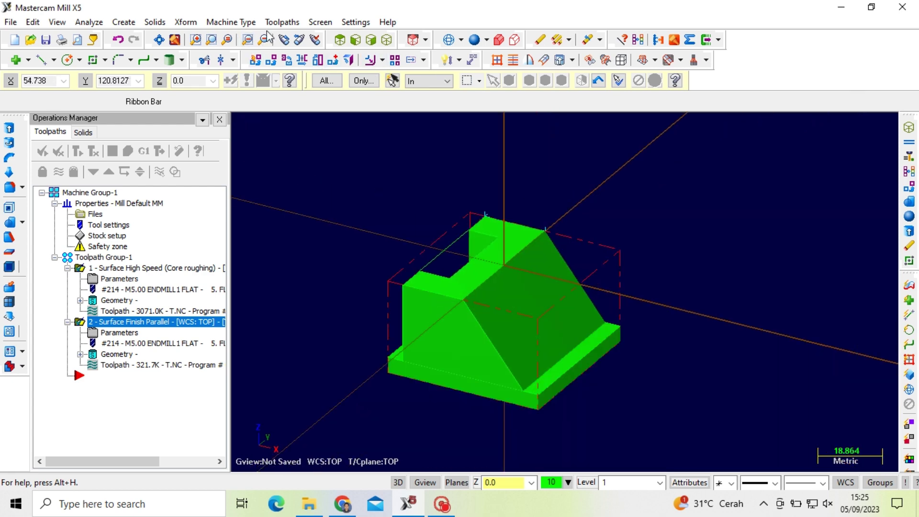
click(282, 22)
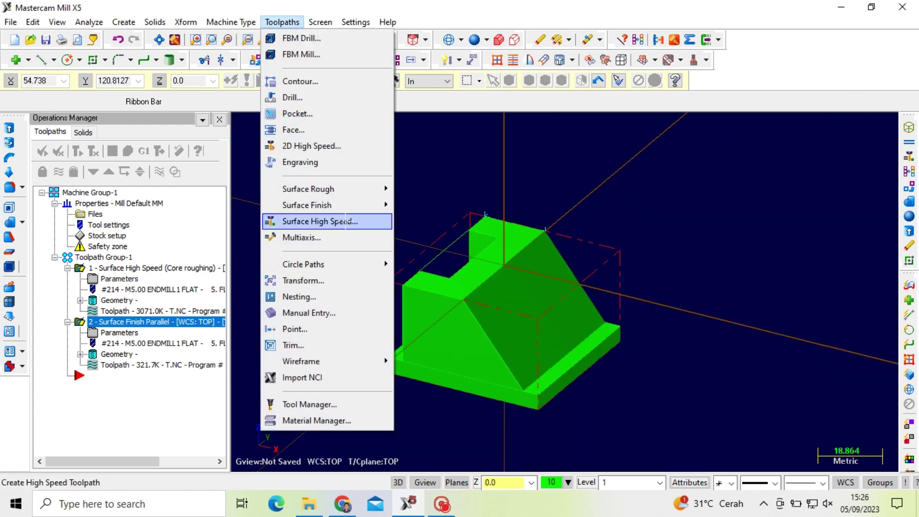
click(344, 221)
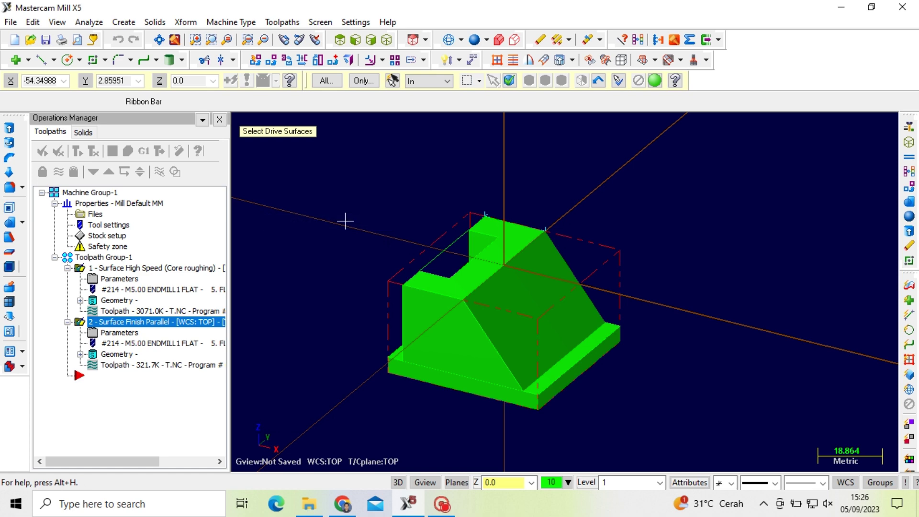
click(589, 318)
click(654, 82)
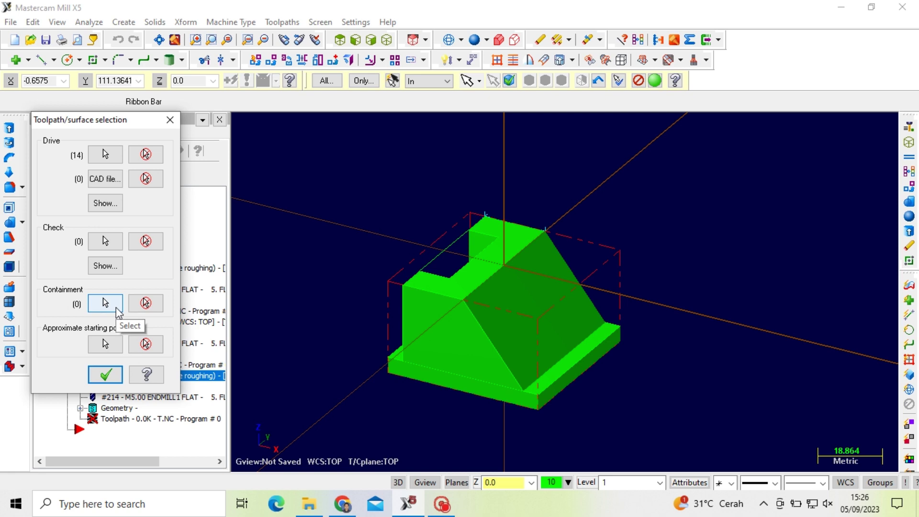
Define the containment from solid faces: the pocket floor and the base plate's upper ledges on the slope side and the pocket side
click(118, 309)
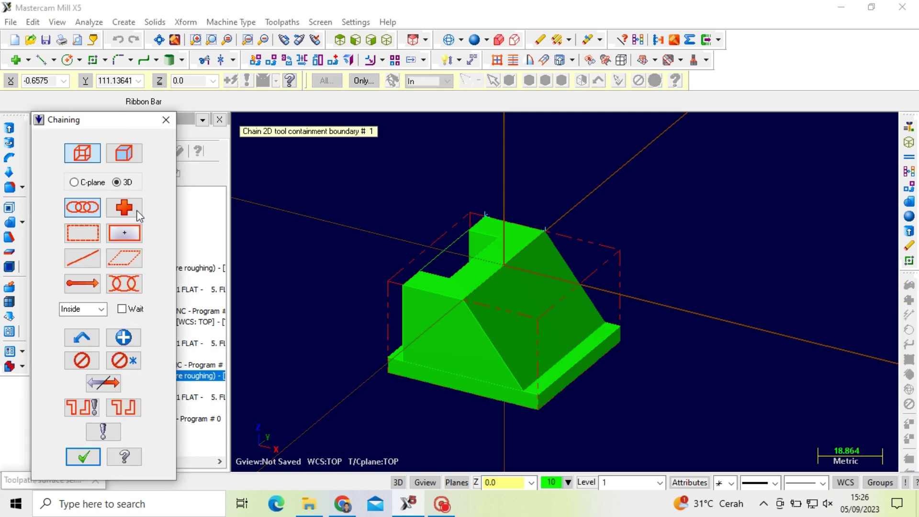
click(124, 153)
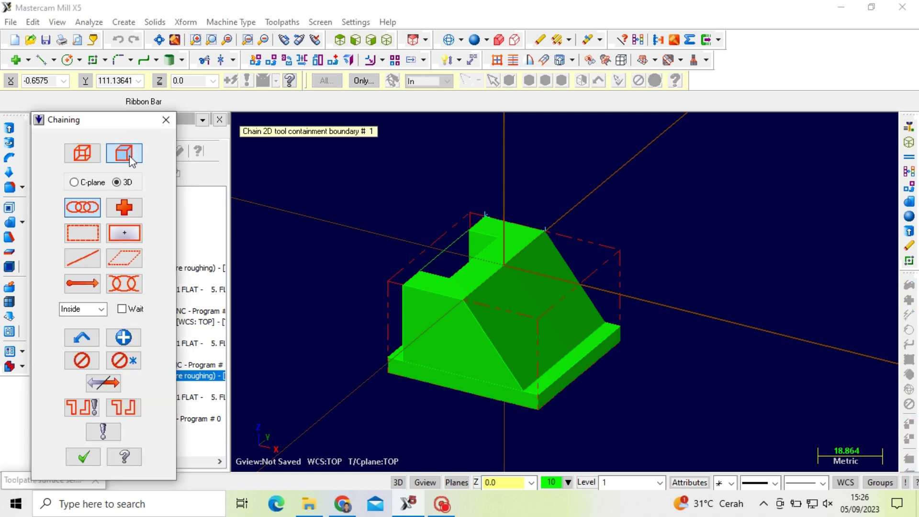
click(567, 360)
middle_drag(648, 292, 528, 382)
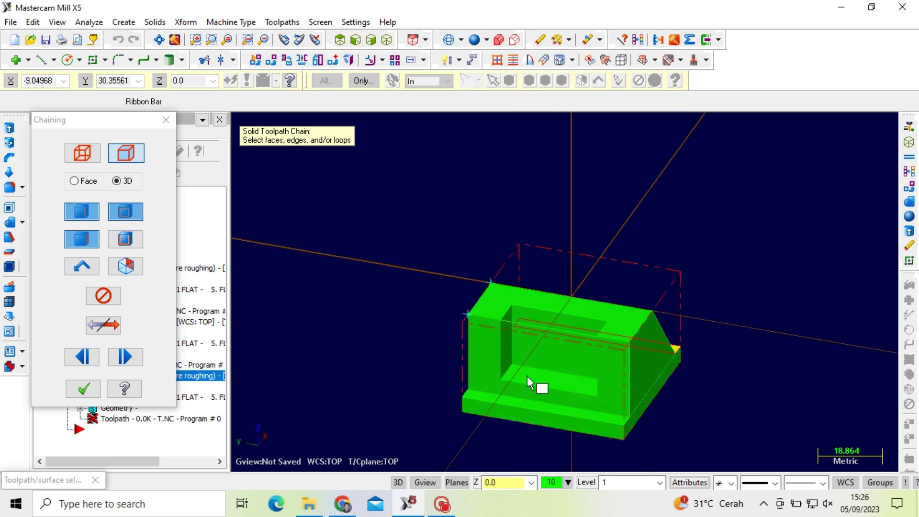
click(525, 386)
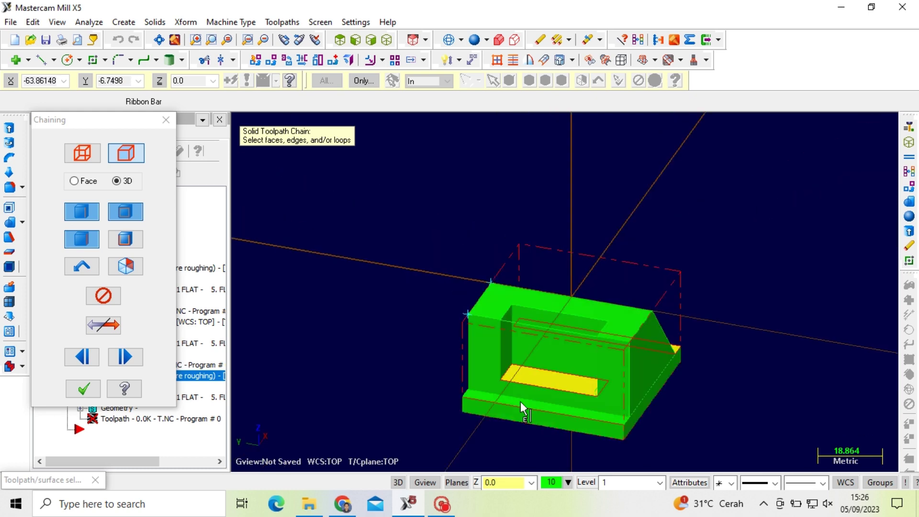
middle_drag(514, 402, 517, 416)
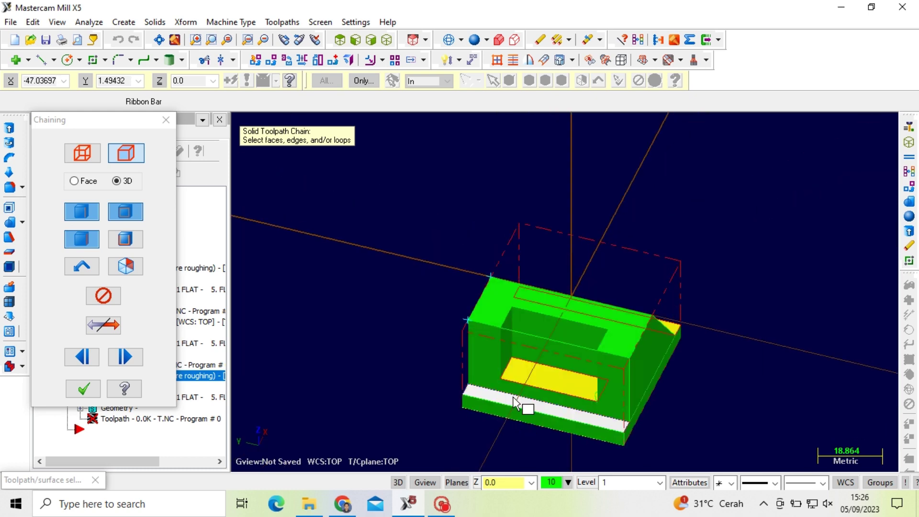
click(513, 398)
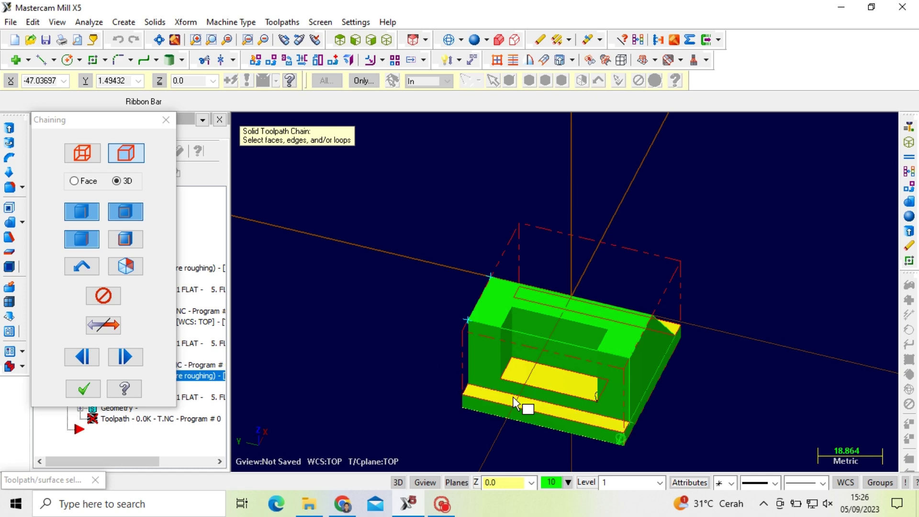
click(82, 387)
Set the approximate starting point at the pocket's upper outer corner and accept the surface selection
click(106, 344)
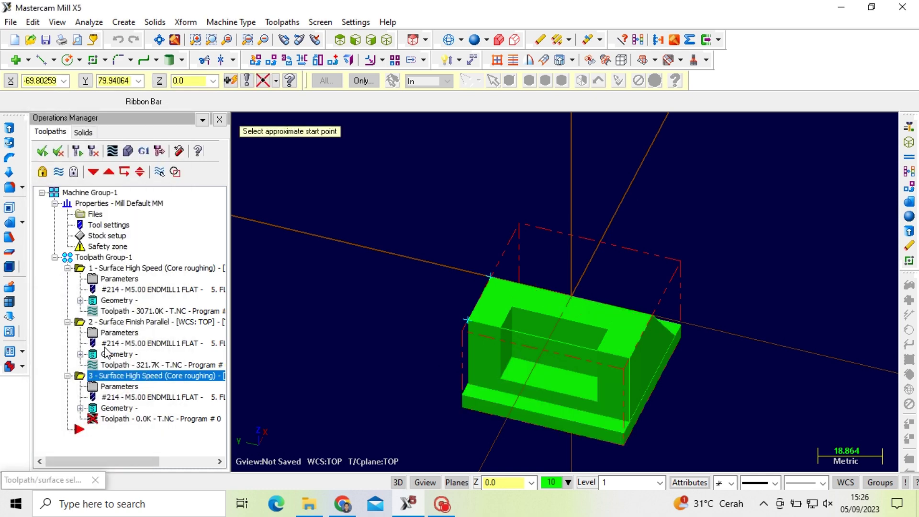
click(500, 328)
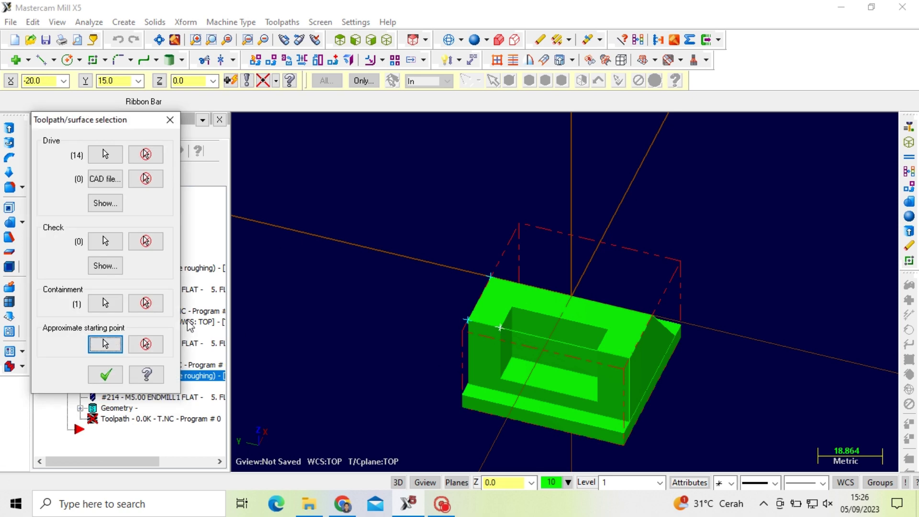
click(103, 376)
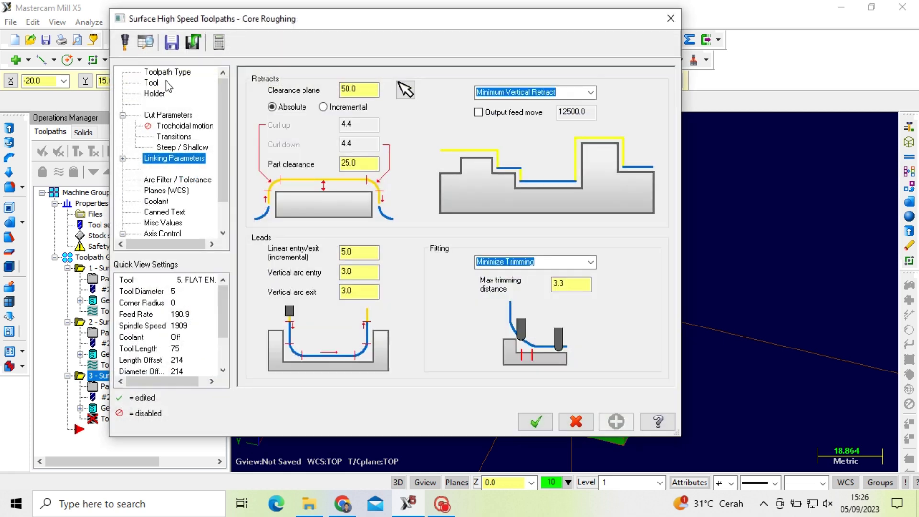
Change the toolpath type to Horizontal Area finishing and select the 5 mm flat endmill
click(167, 72)
click(286, 96)
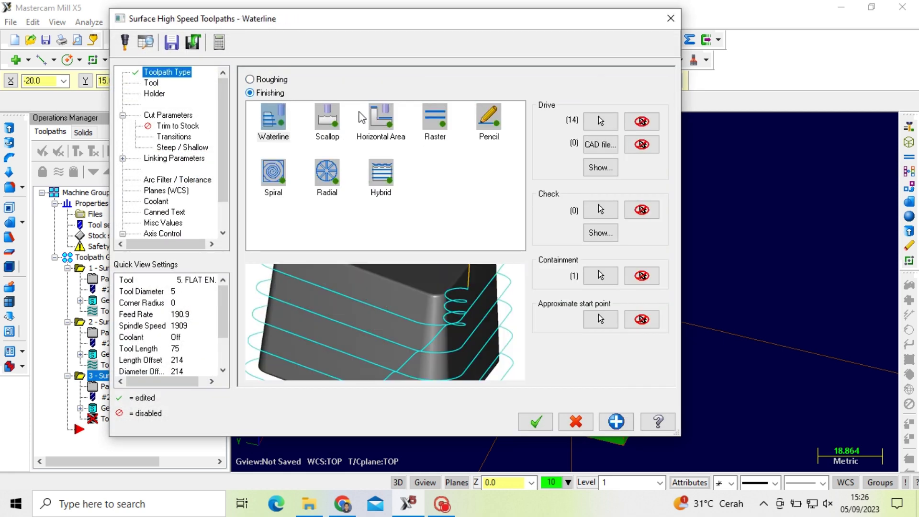
click(380, 127)
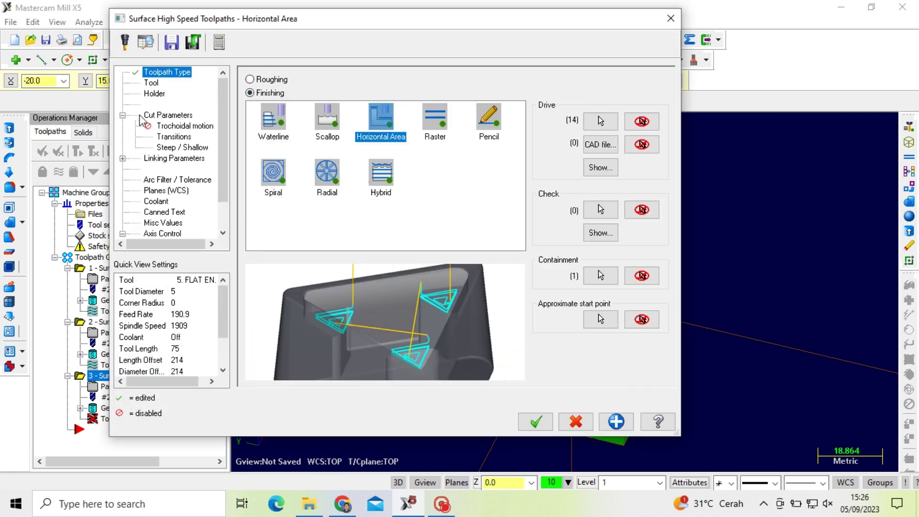
click(151, 83)
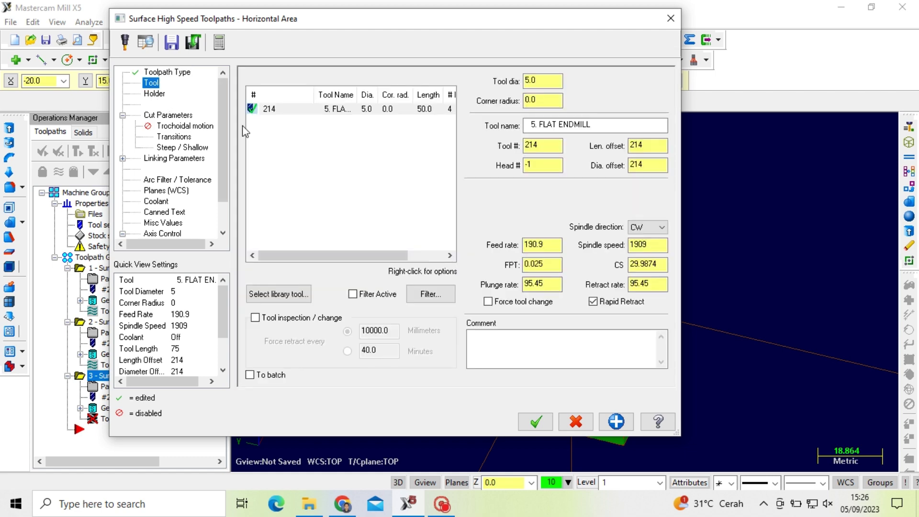
click(273, 113)
Set the horizontal area toolpath's number of depth cuts to 0 and the stock to leave on walls and floors to 0.0
click(168, 115)
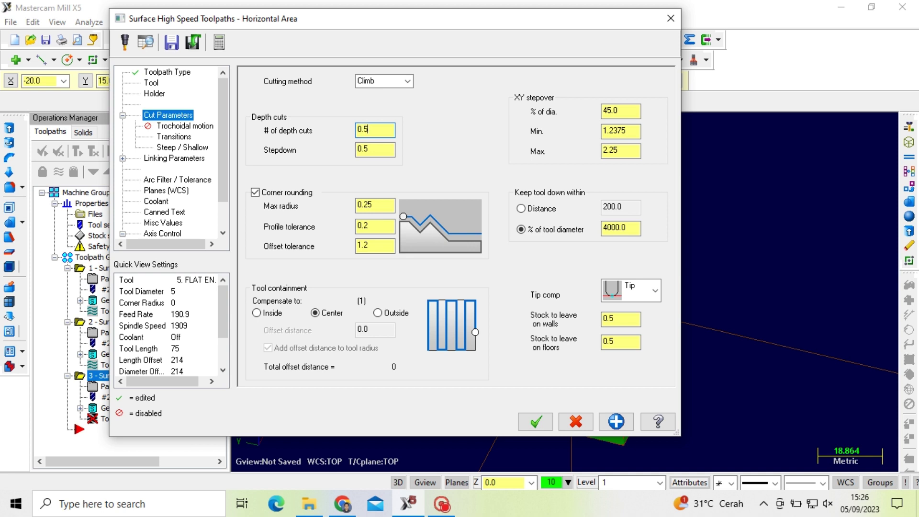
key(Return)
double_click(611, 318)
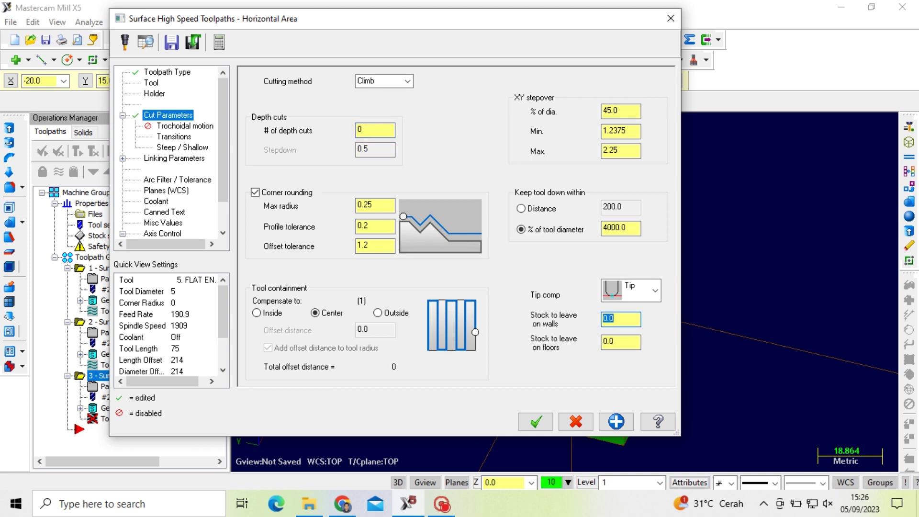
Keep the transition, steep/shallow and linking settings, generate the horizontal area toolpath and inspect it on the part
click(174, 137)
click(180, 148)
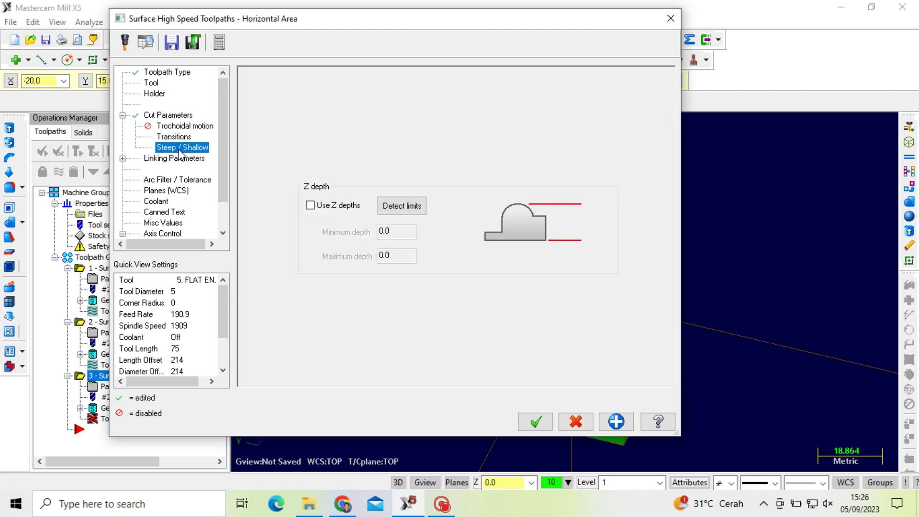
click(180, 159)
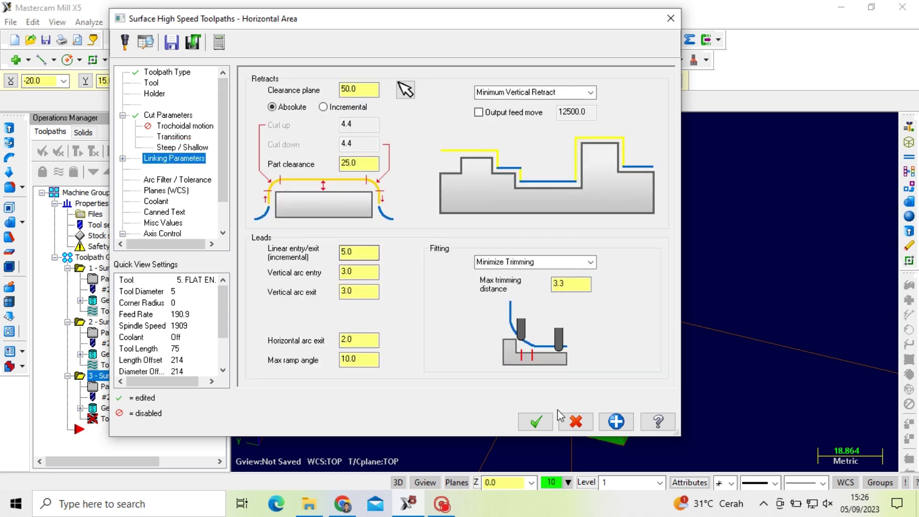
click(535, 421)
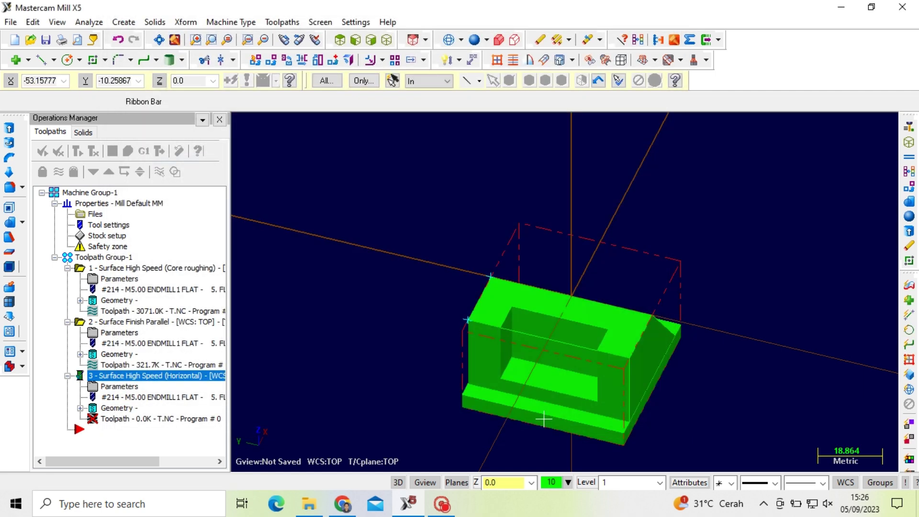
middle_drag(392, 238, 467, 207)
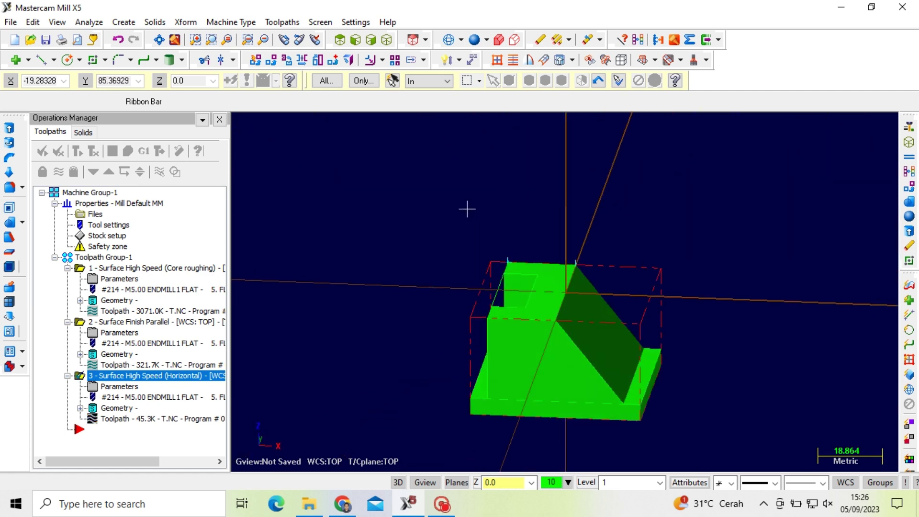
middle_drag(466, 207, 343, 213)
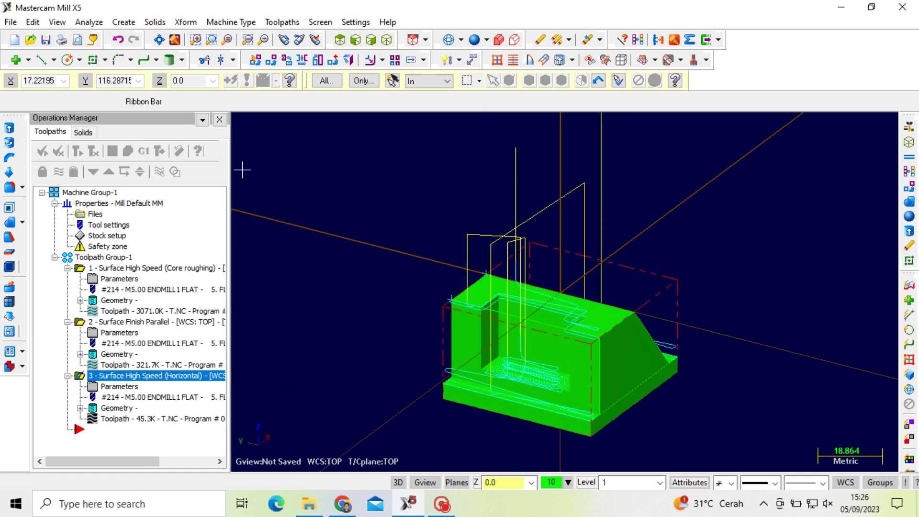
Start a fourth toolpath as Surface High Speed, using the whole solid as drive surfaces
click(300, 22)
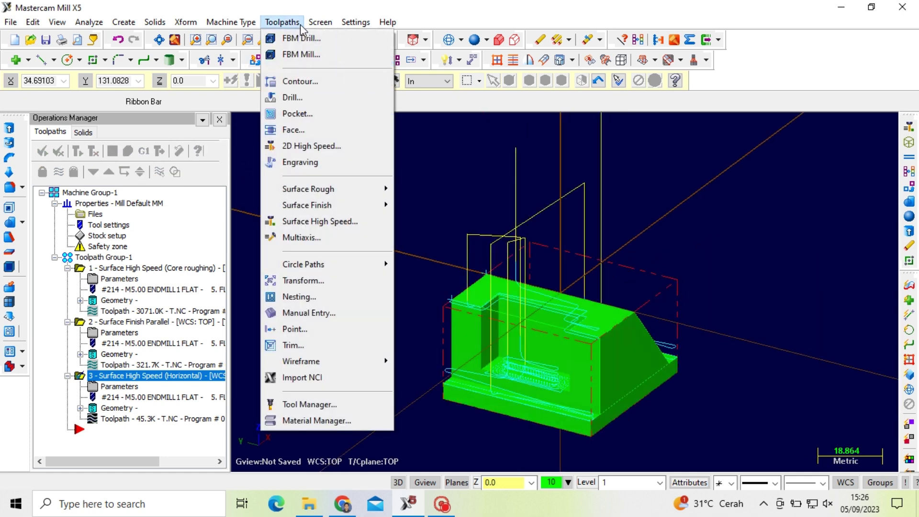
click(335, 221)
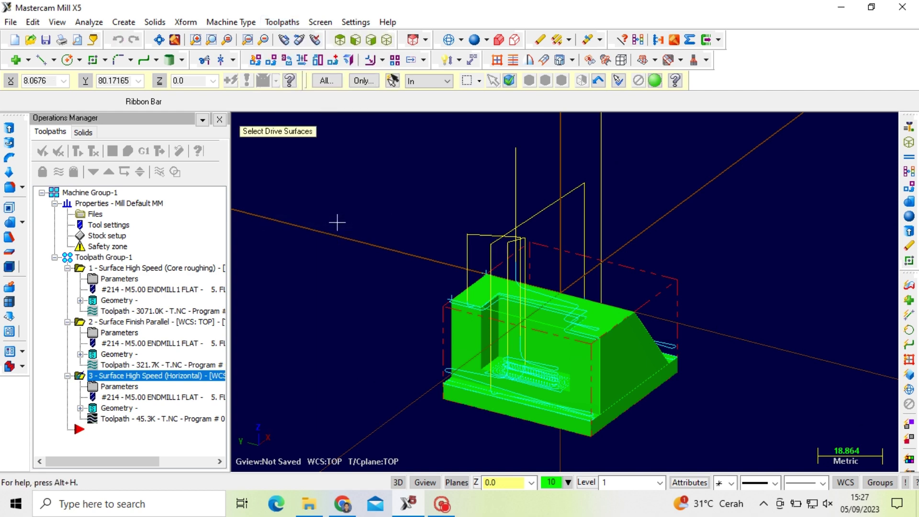
click(551, 294)
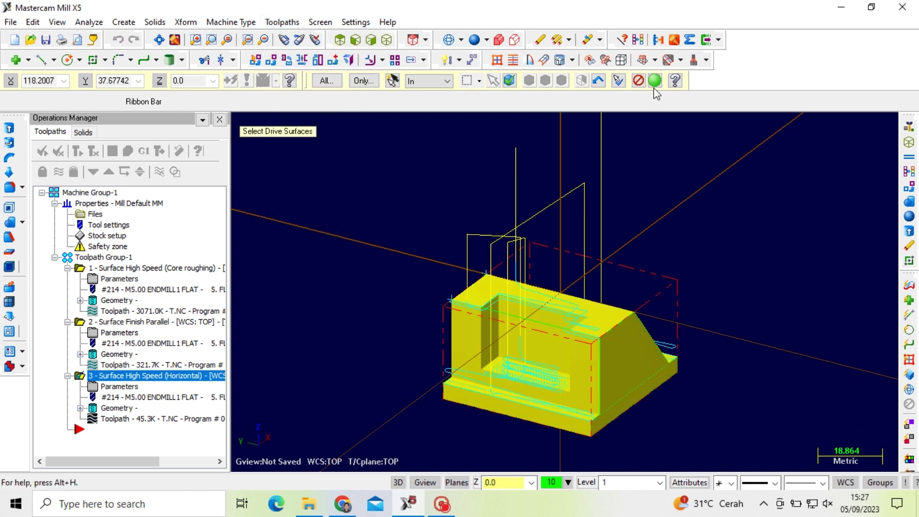
click(654, 81)
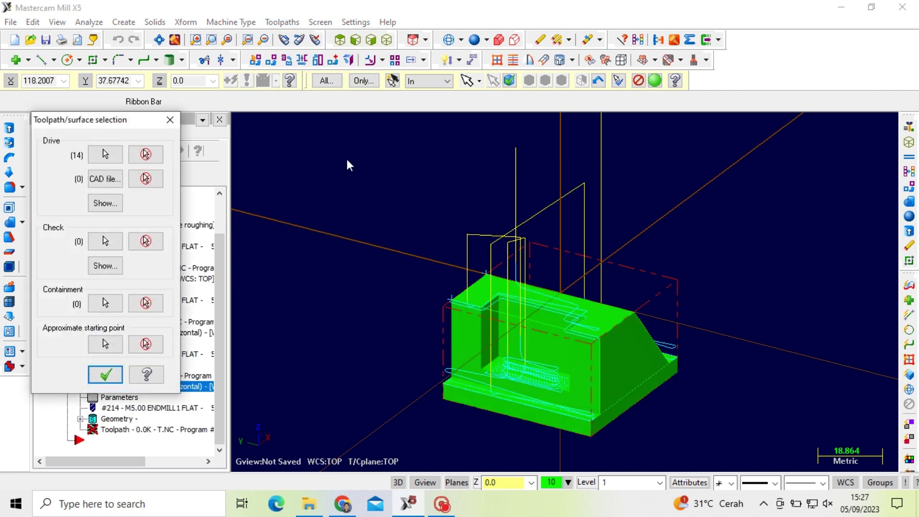
Define the fourth toolpath's containment from solid faces, including the pocket's side wall
click(108, 303)
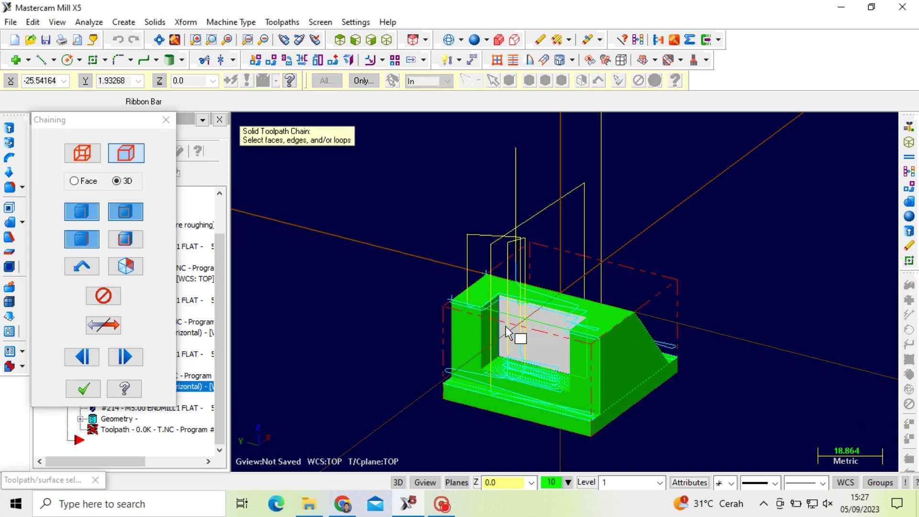
click(487, 327)
middle_drag(510, 323, 844, 320)
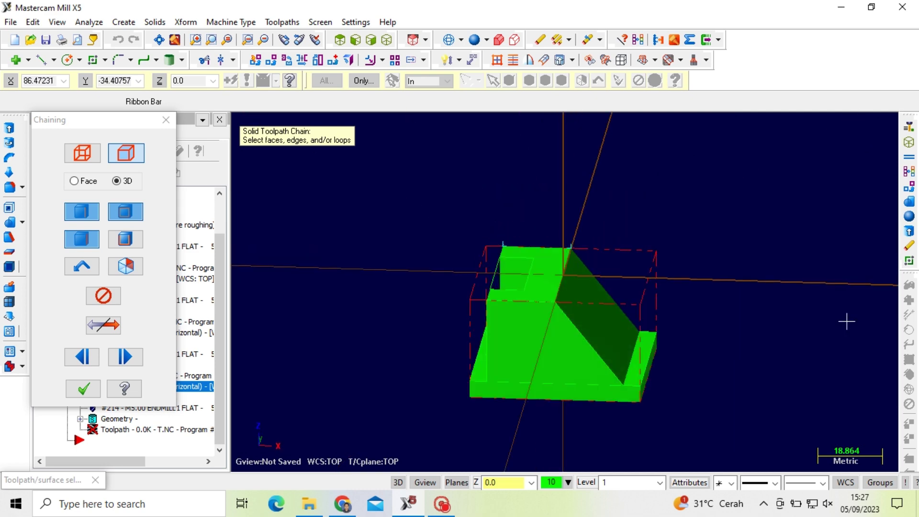
click(92, 389)
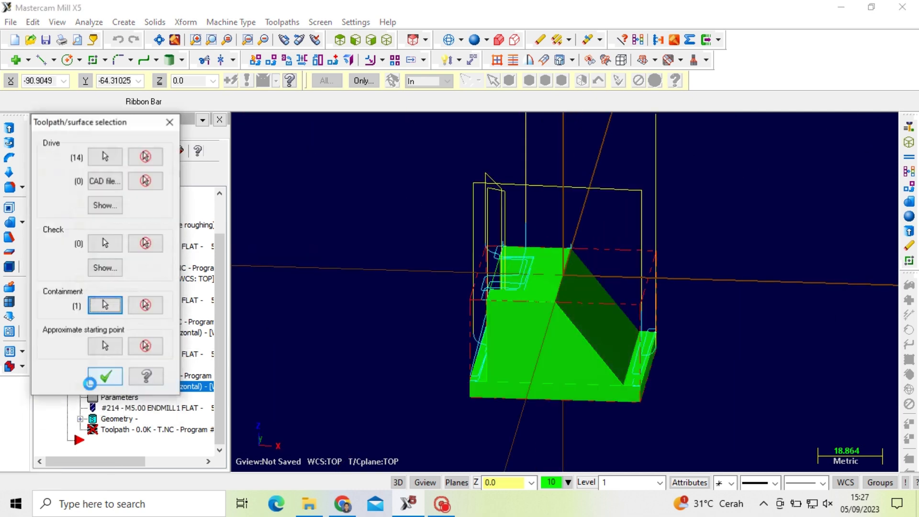
Set the approximate starting point at the far upper corner of the slope and accept the surface selection
click(102, 346)
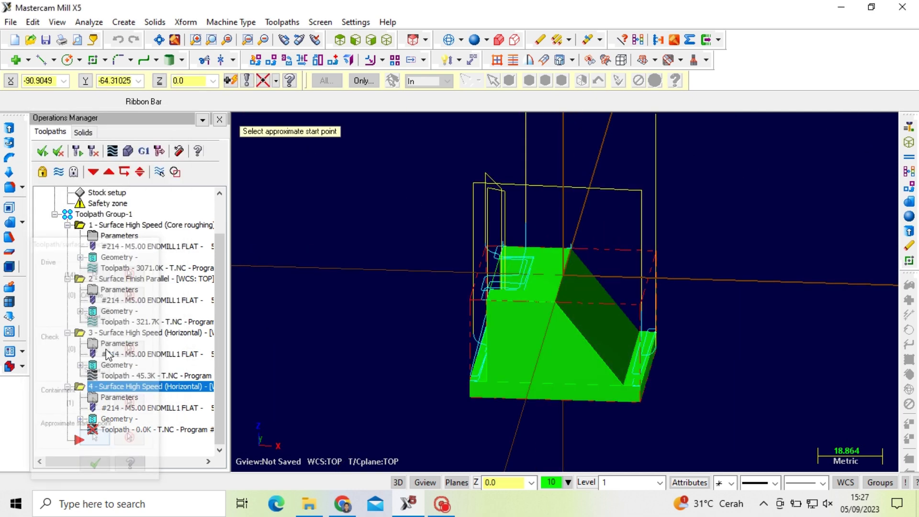
click(571, 246)
click(106, 375)
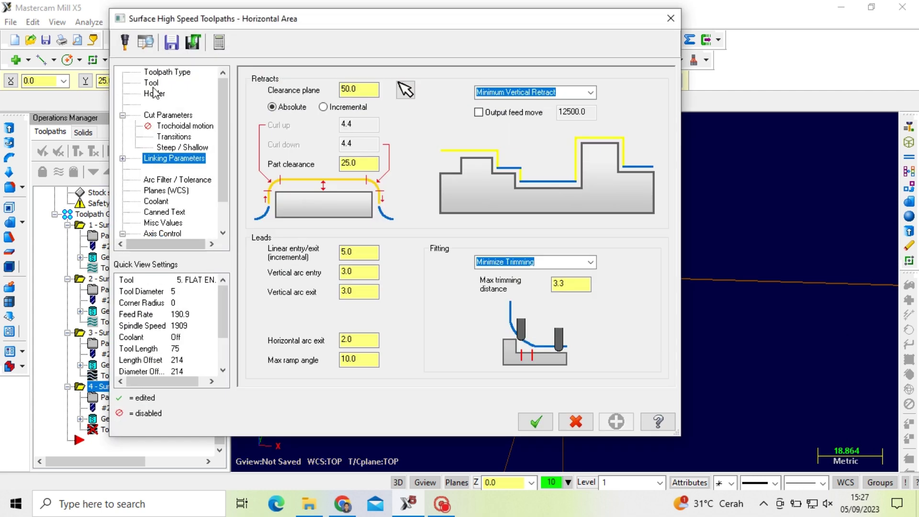
Change the fourth toolpath to Waterline finishing and generate it with the existing cut, transition, steep/shallow and linking parameters
click(156, 74)
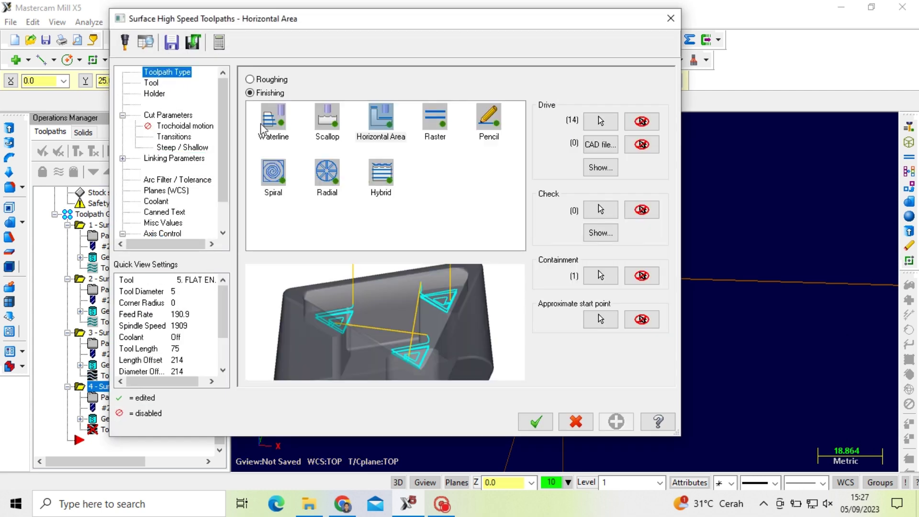
click(273, 123)
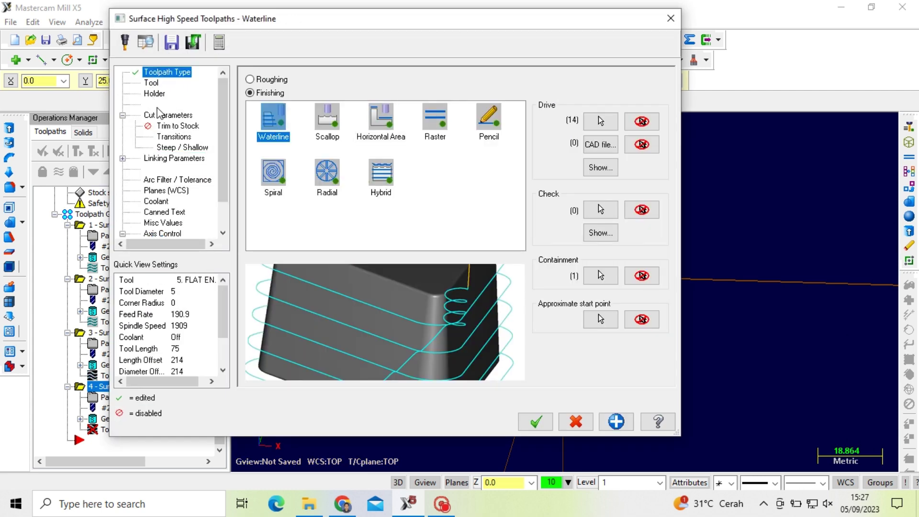
click(158, 112)
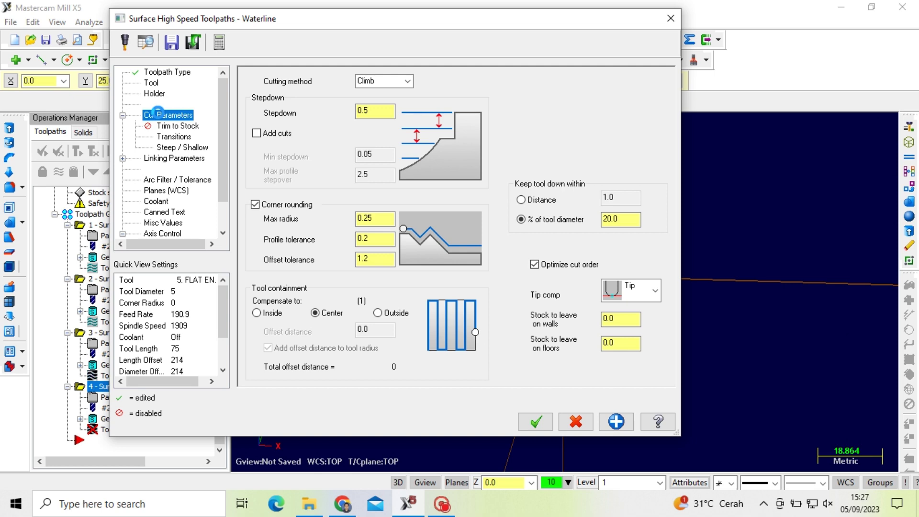
click(174, 138)
click(181, 147)
click(176, 158)
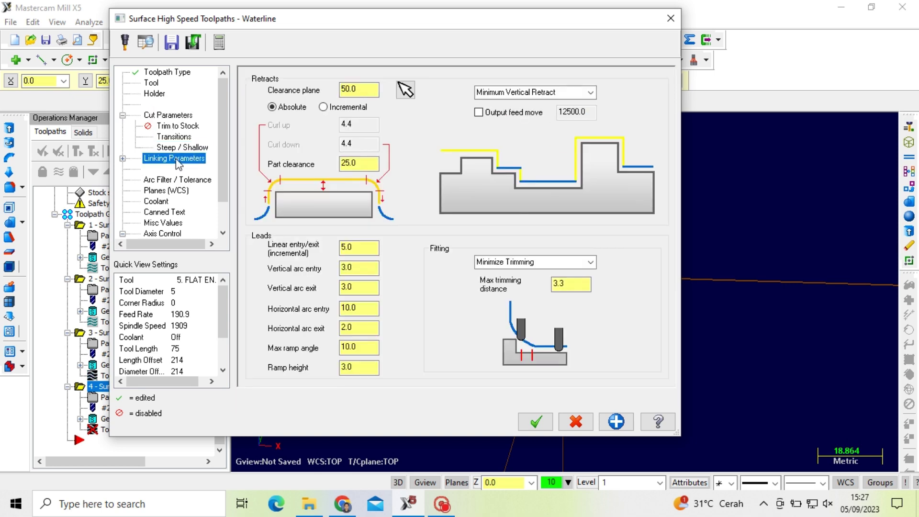
click(536, 421)
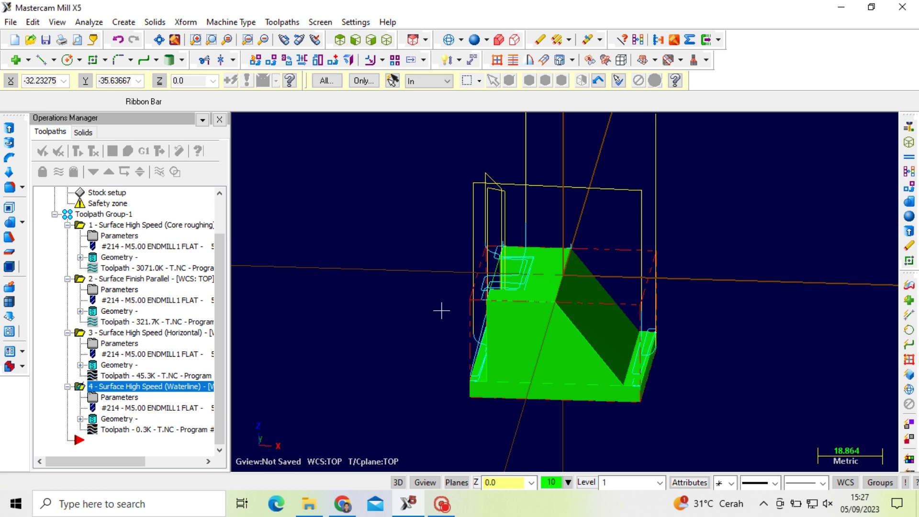
Inspect the waterline toolpath on the part and review the operation's linking parameters and toolpath type
middle_drag(437, 271, 457, 240)
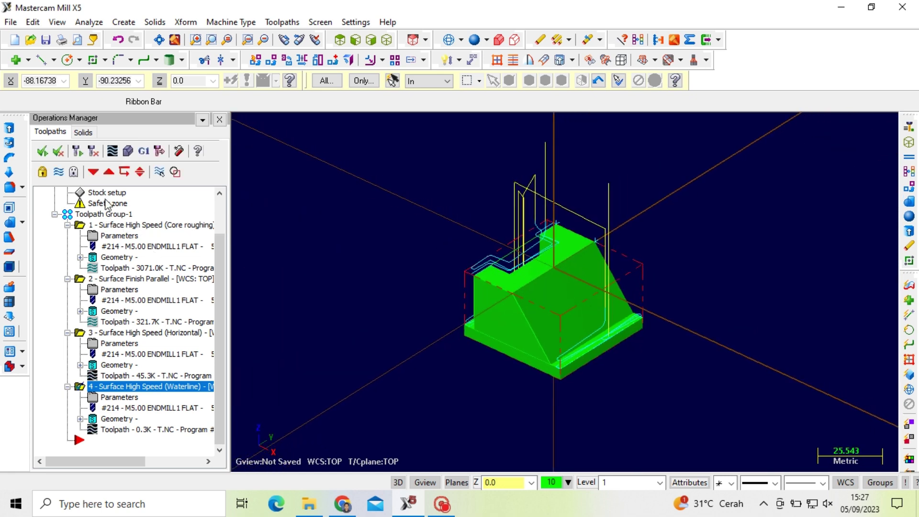
click(121, 398)
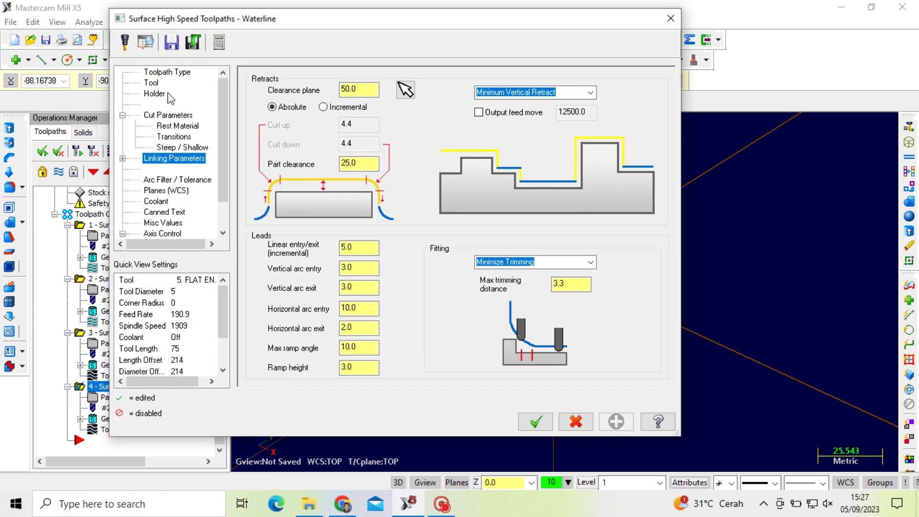
click(167, 73)
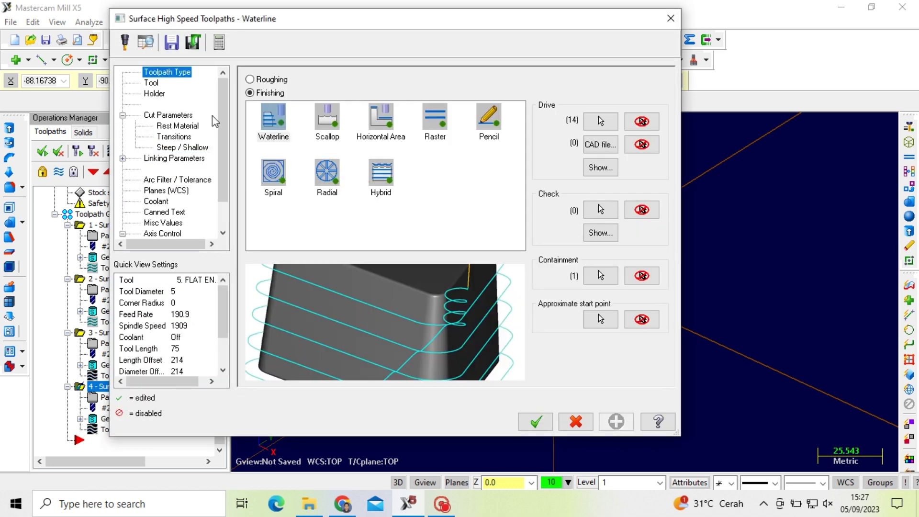
click(534, 421)
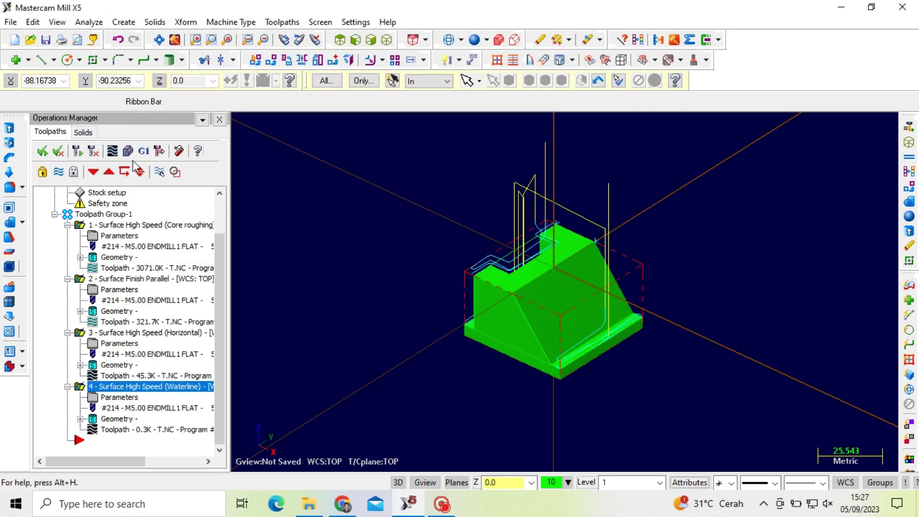
Run the machining verification of the toolpaths and examine the pocket and base ledges on the simulated part
click(128, 152)
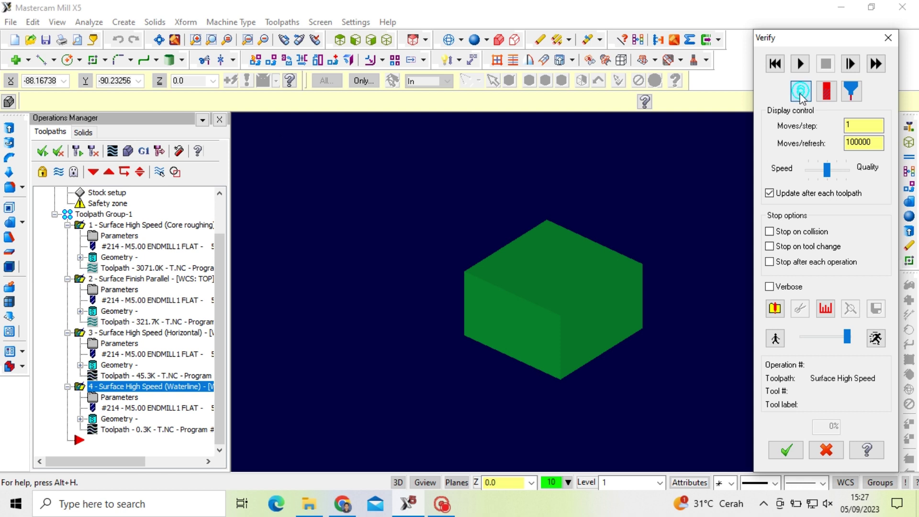
click(805, 66)
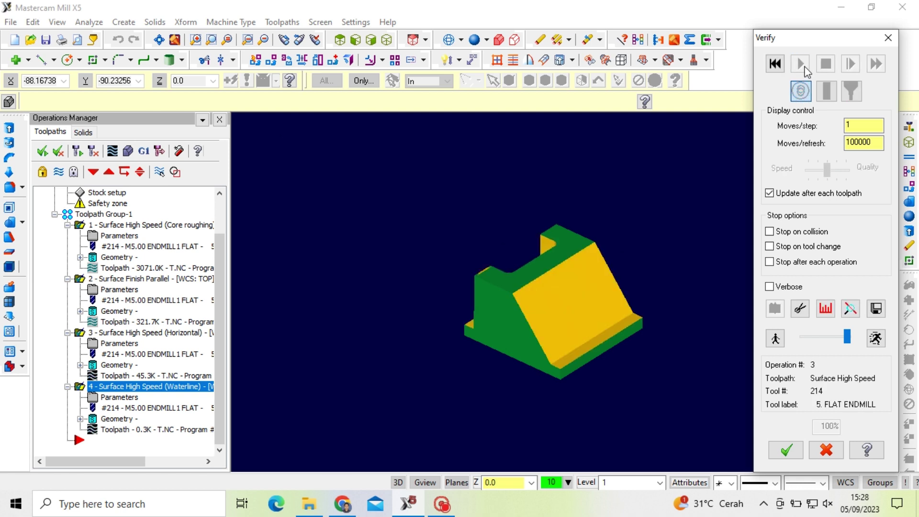
middle_drag(617, 181, 501, 191)
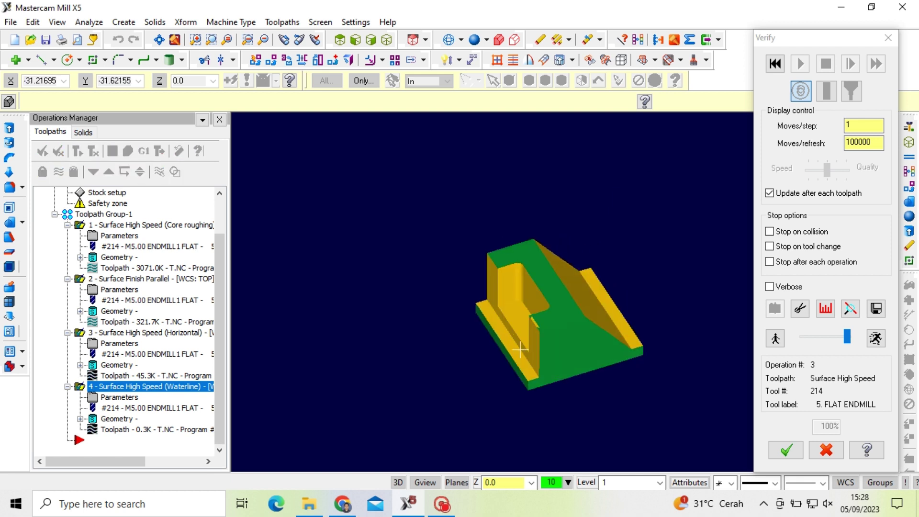
scroll(520, 349, up, 5)
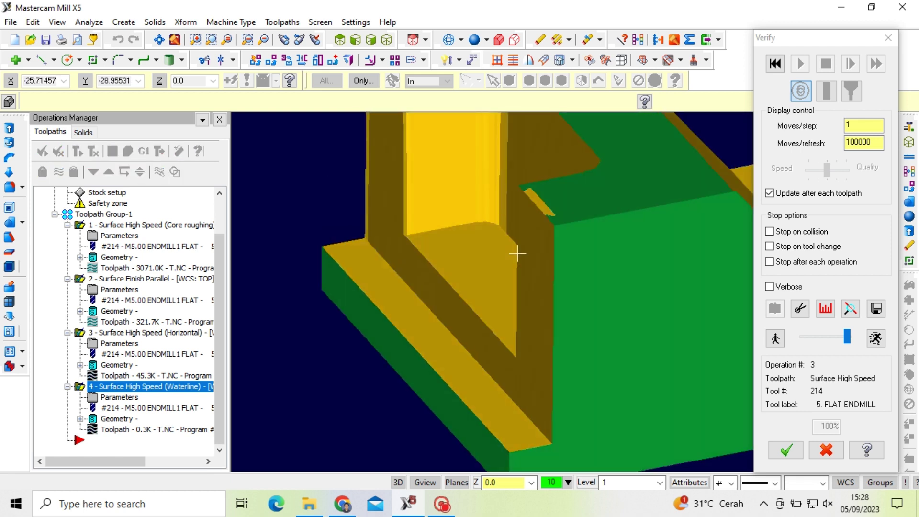
middle_drag(518, 253, 516, 242)
middle_drag(462, 220, 562, 217)
scroll(355, 227, down, 5)
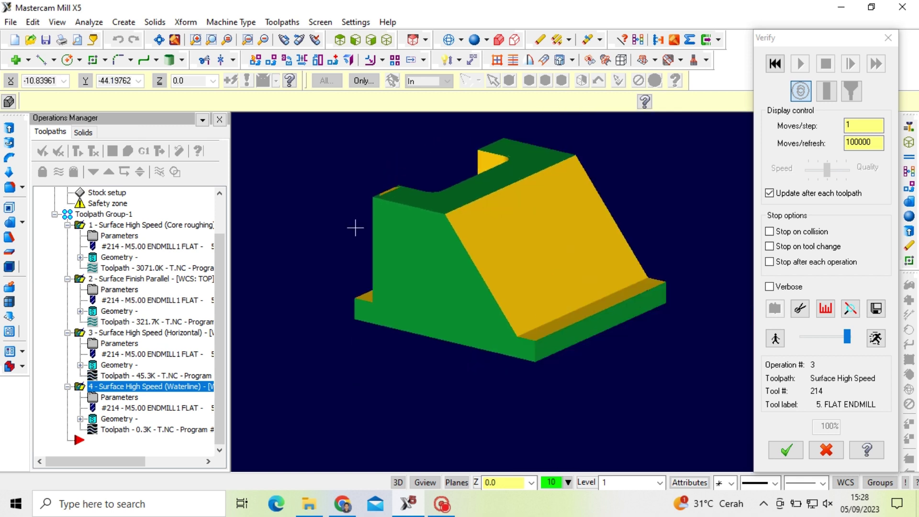
middle_drag(488, 184, 386, 274)
scroll(386, 274, up, 3)
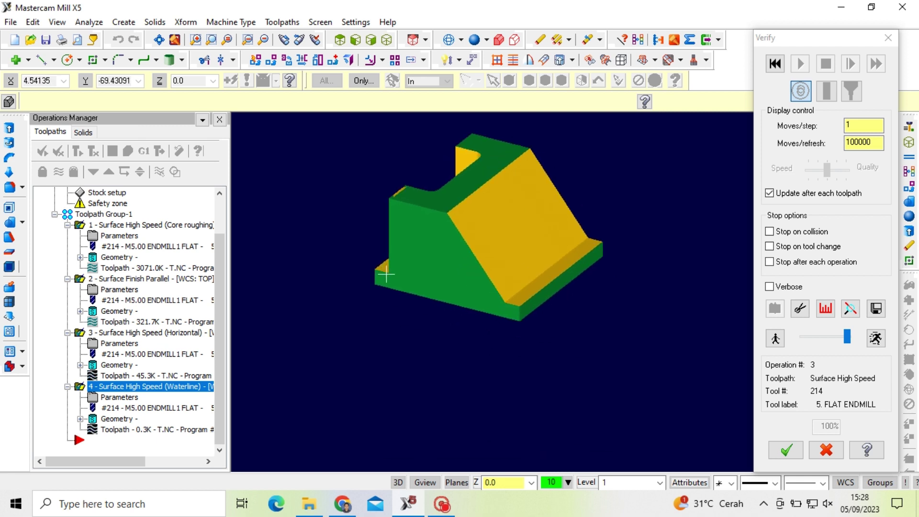
scroll(386, 274, up, 1)
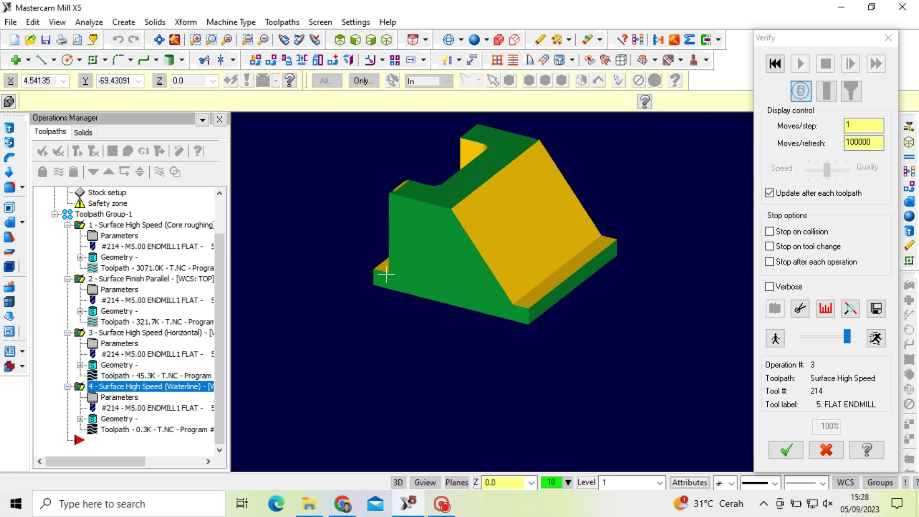
scroll(422, 427, down, 1)
scroll(414, 180, up, 2)
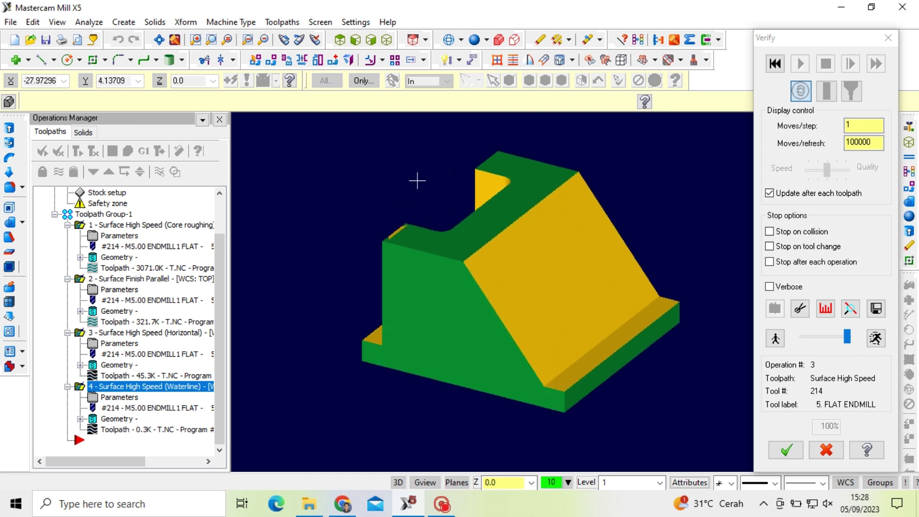
scroll(412, 178, down, 1)
scroll(424, 182, up, 1)
scroll(425, 182, up, 1)
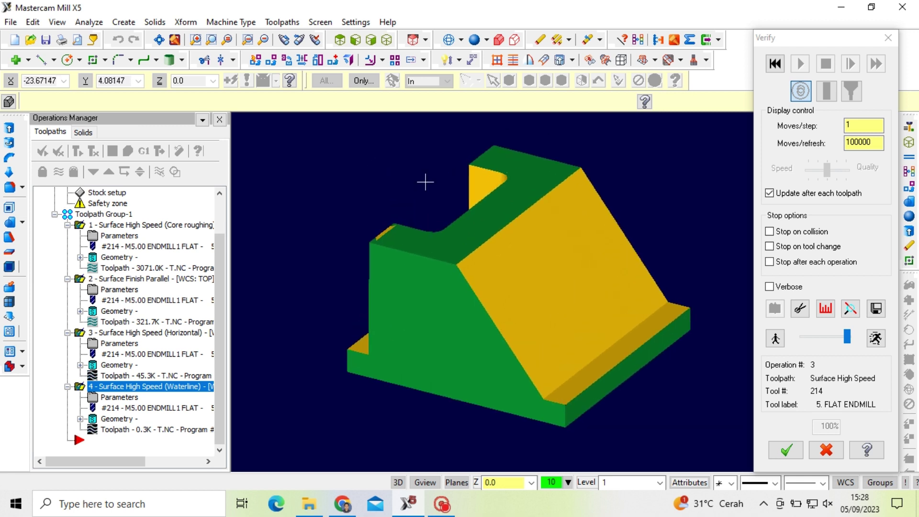